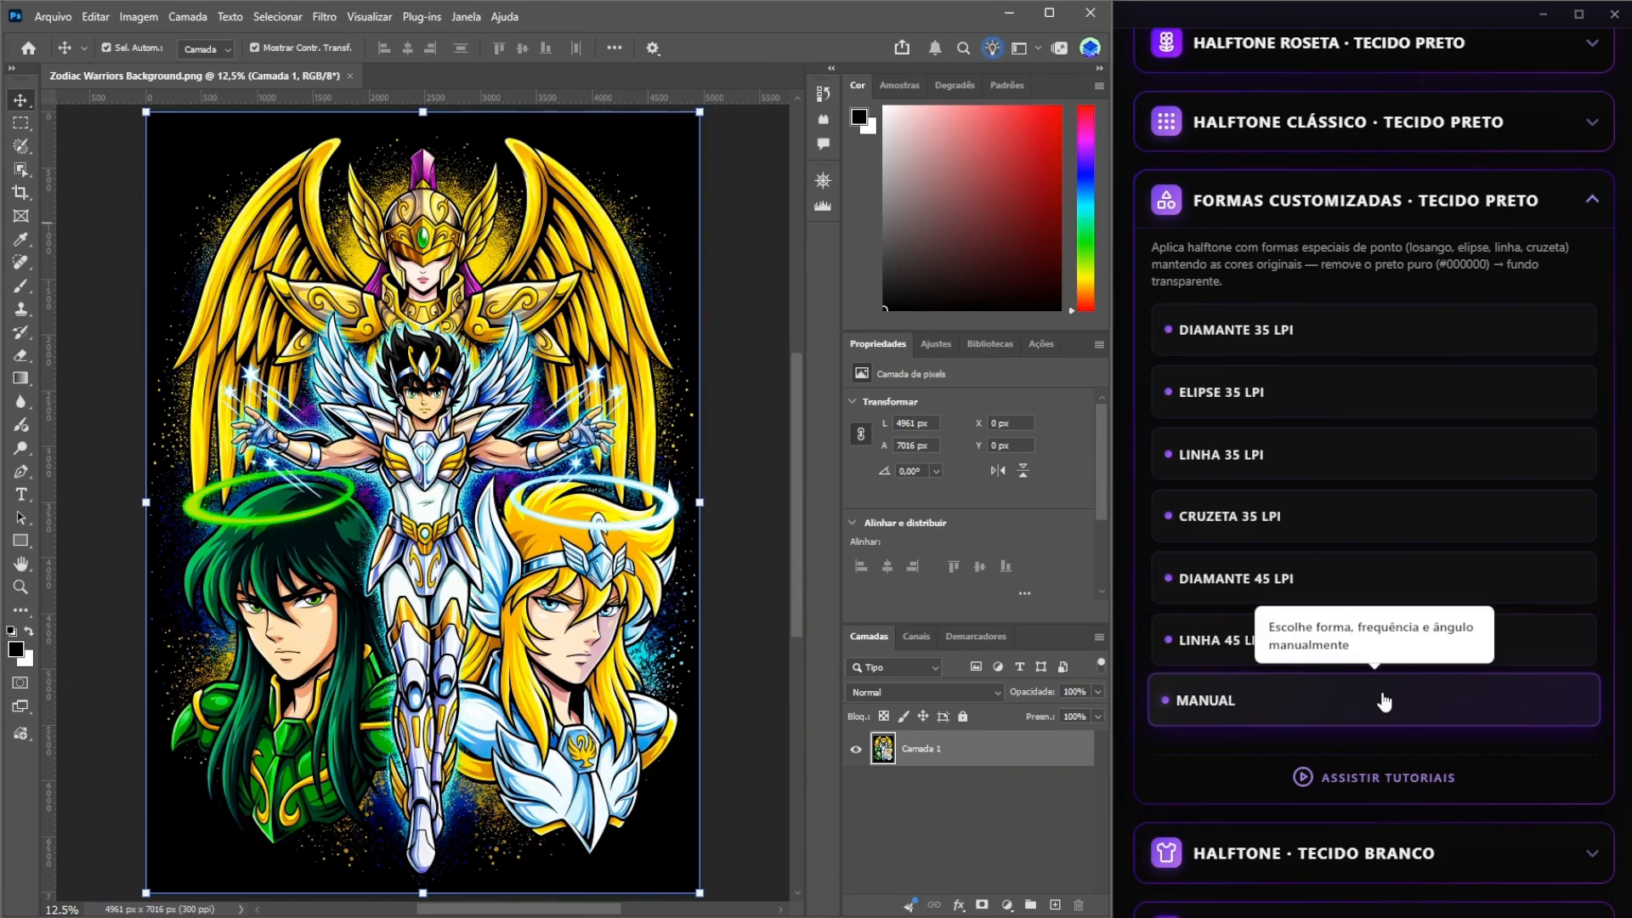
Apply the manual custom-shape halftone to the artwork with shape 4 (Linha), 30 LPI, shadow cleanup 40, highlight texture 35 and a 45° angle.
left_click(1236, 709)
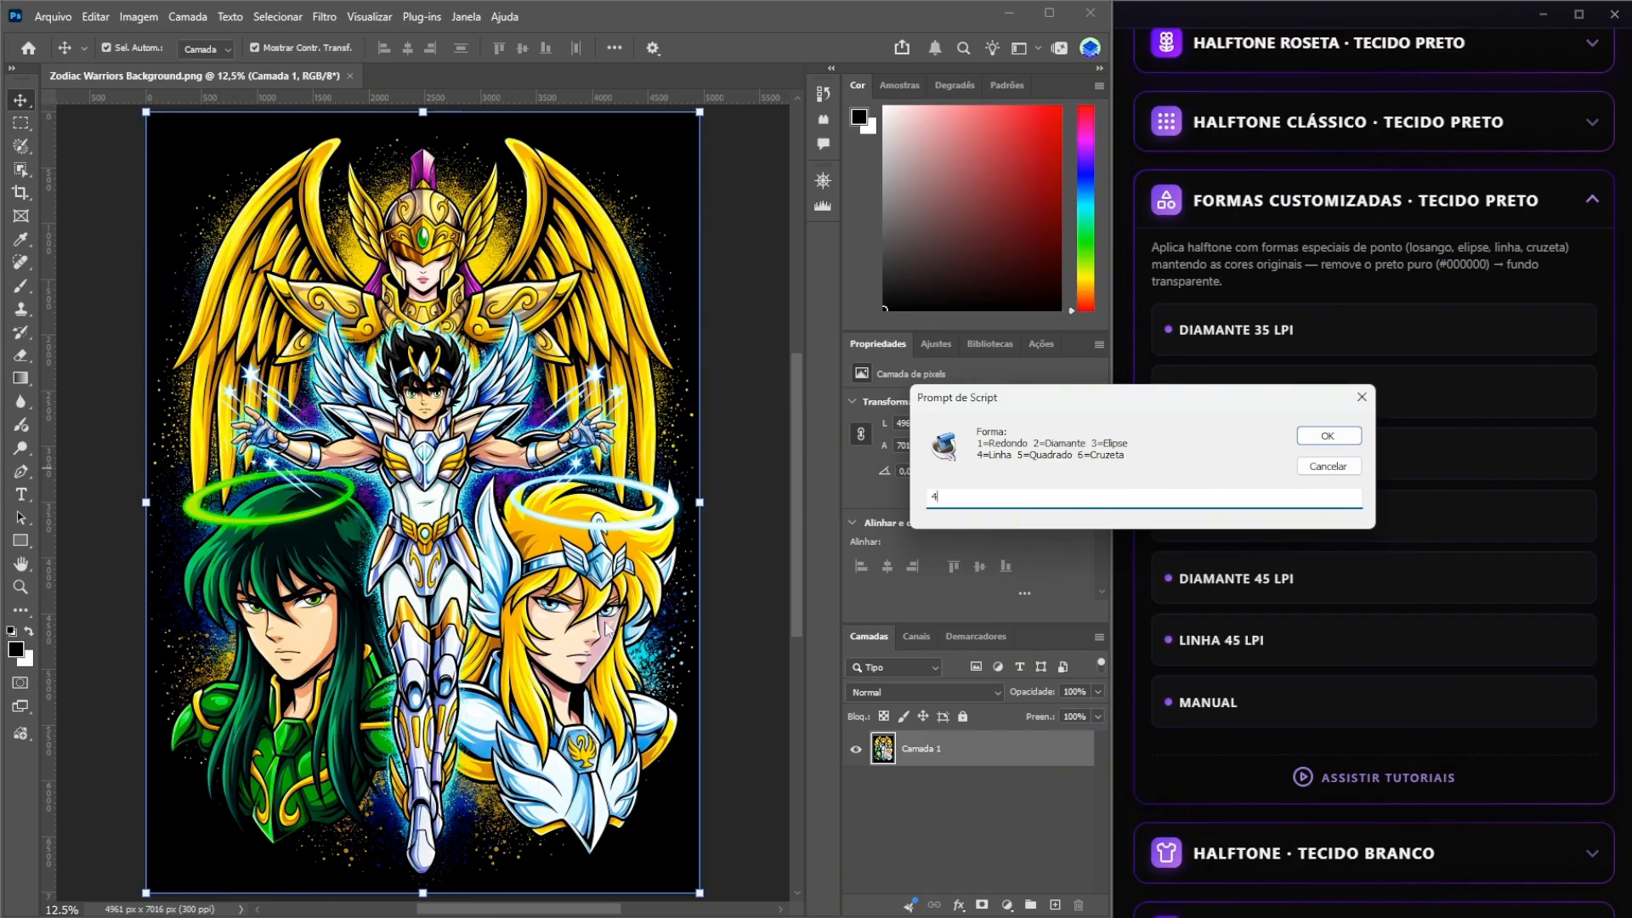
left_click(1328, 435)
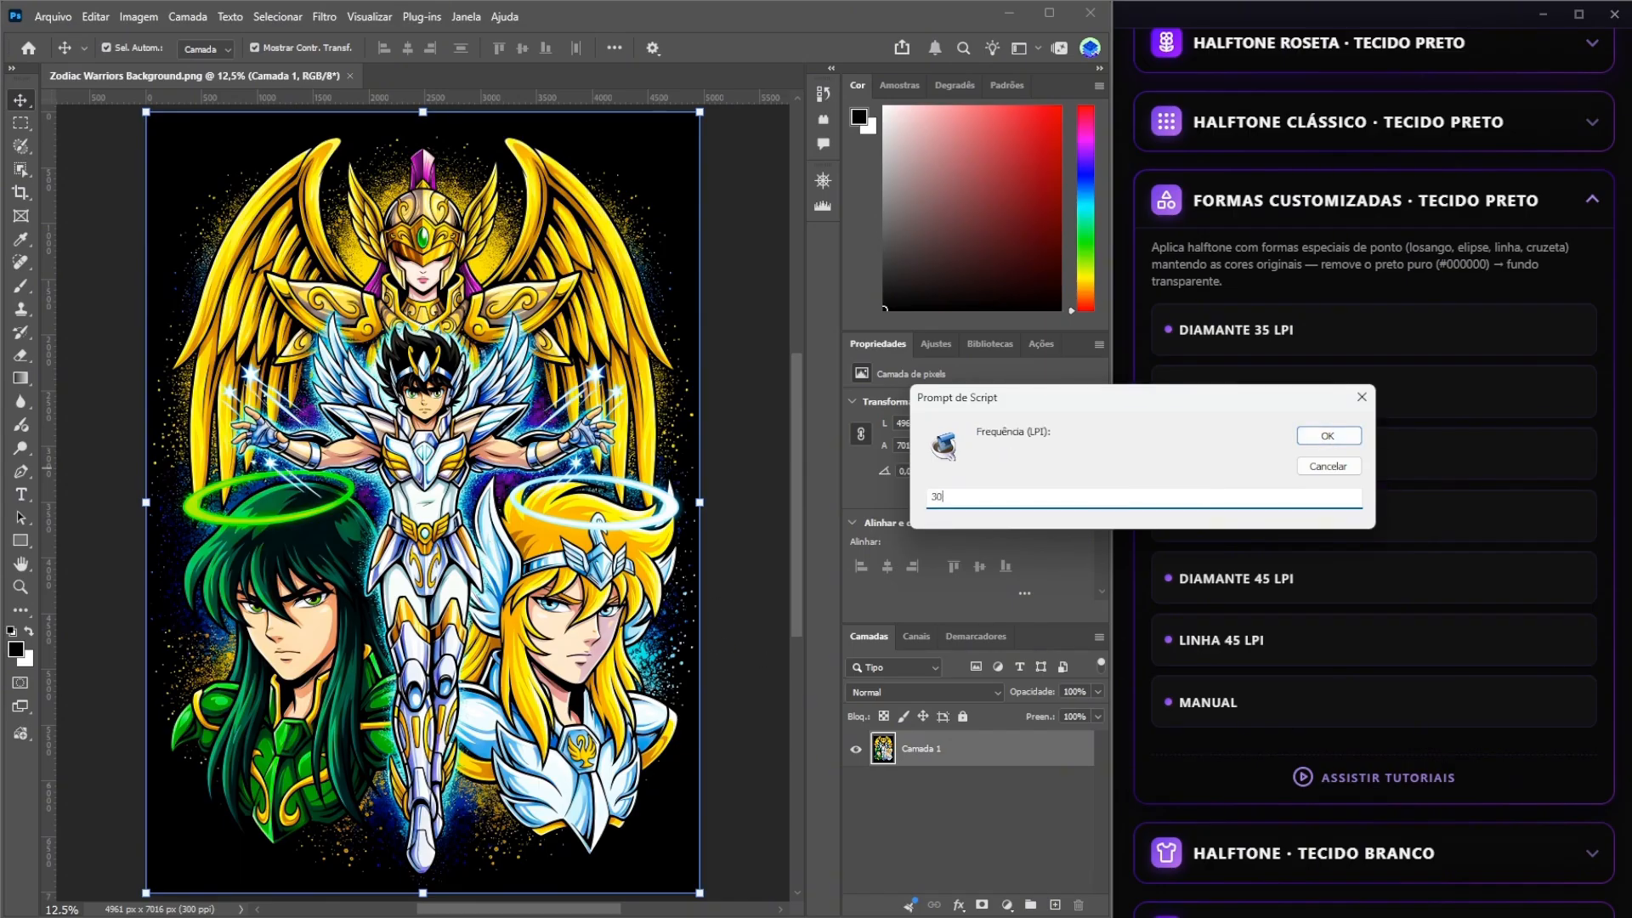
type("30")
left_click(1328, 435)
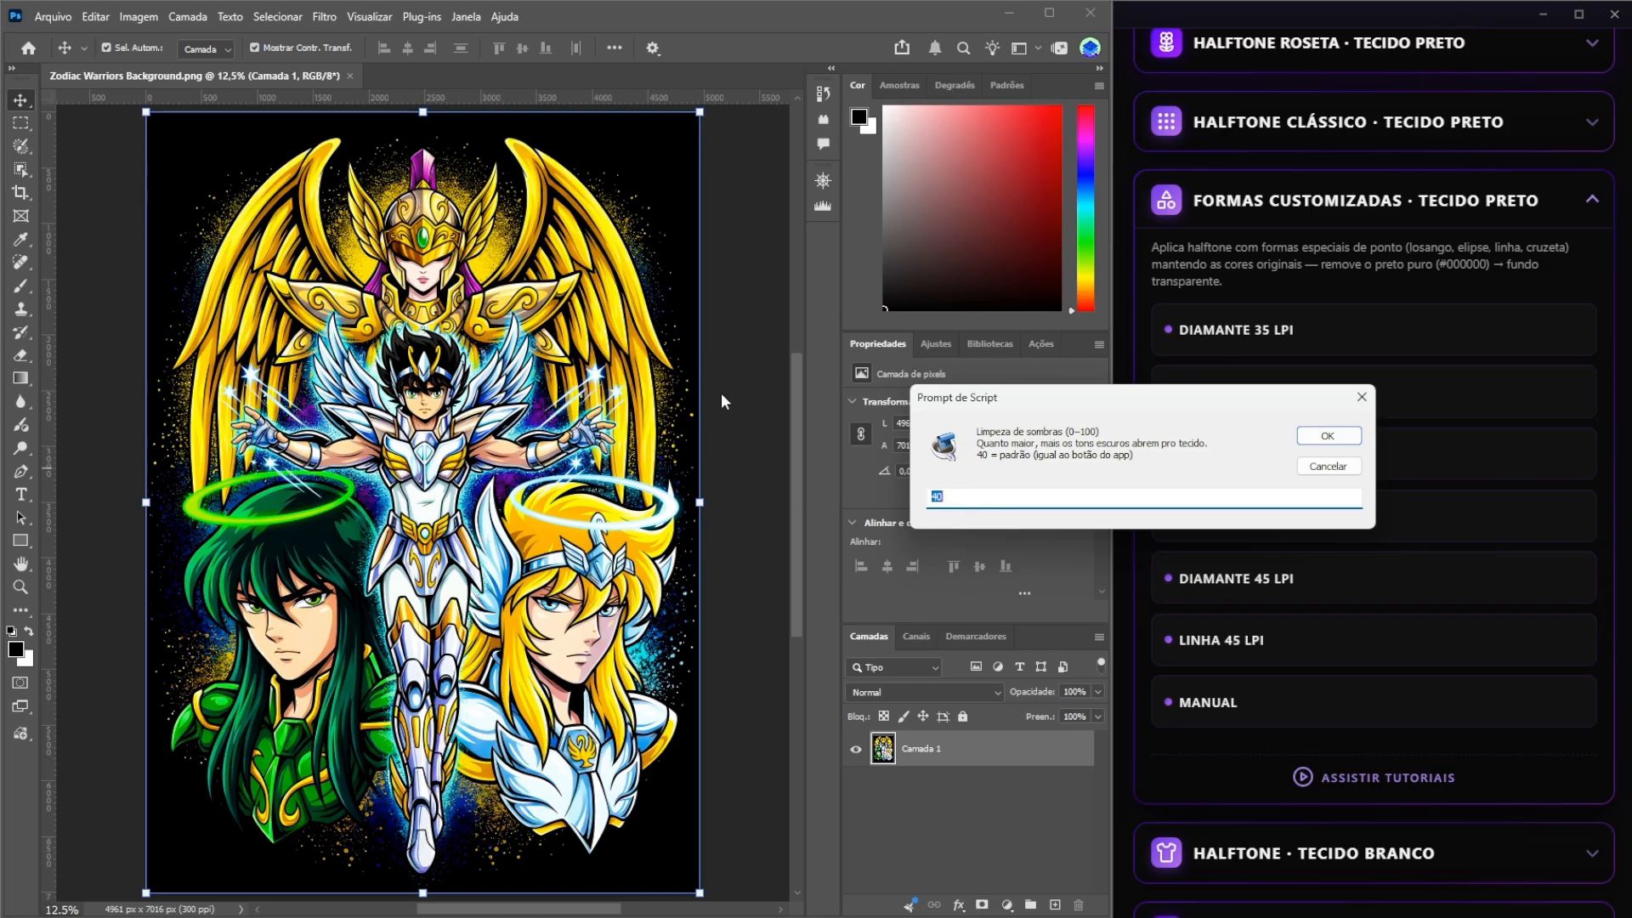
left_click(1336, 439)
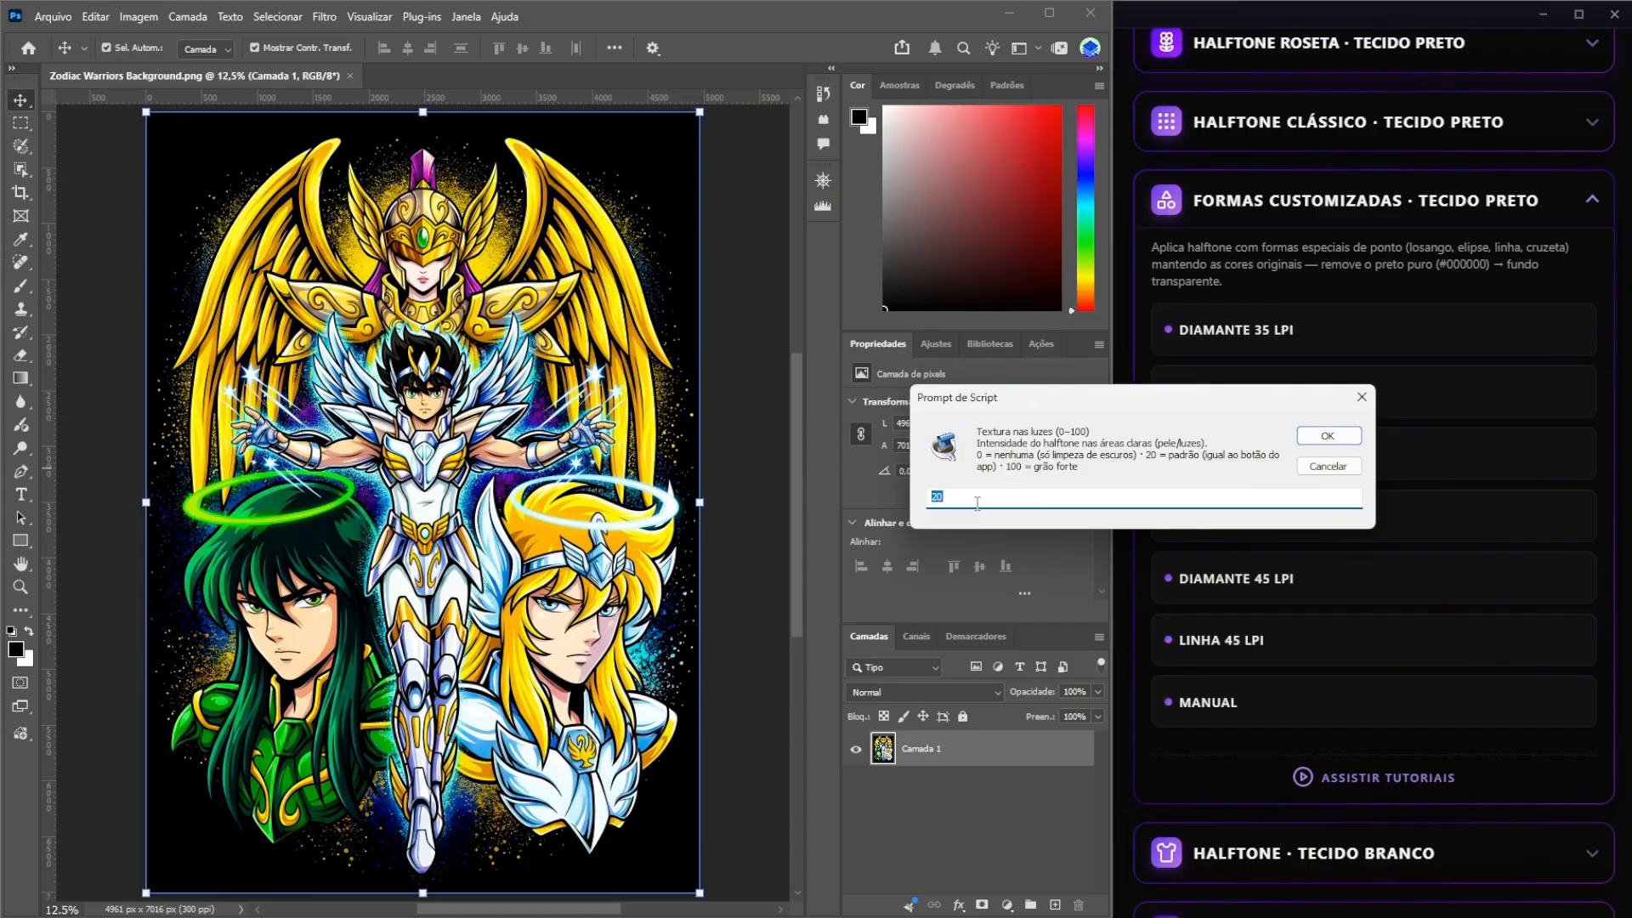
type("35")
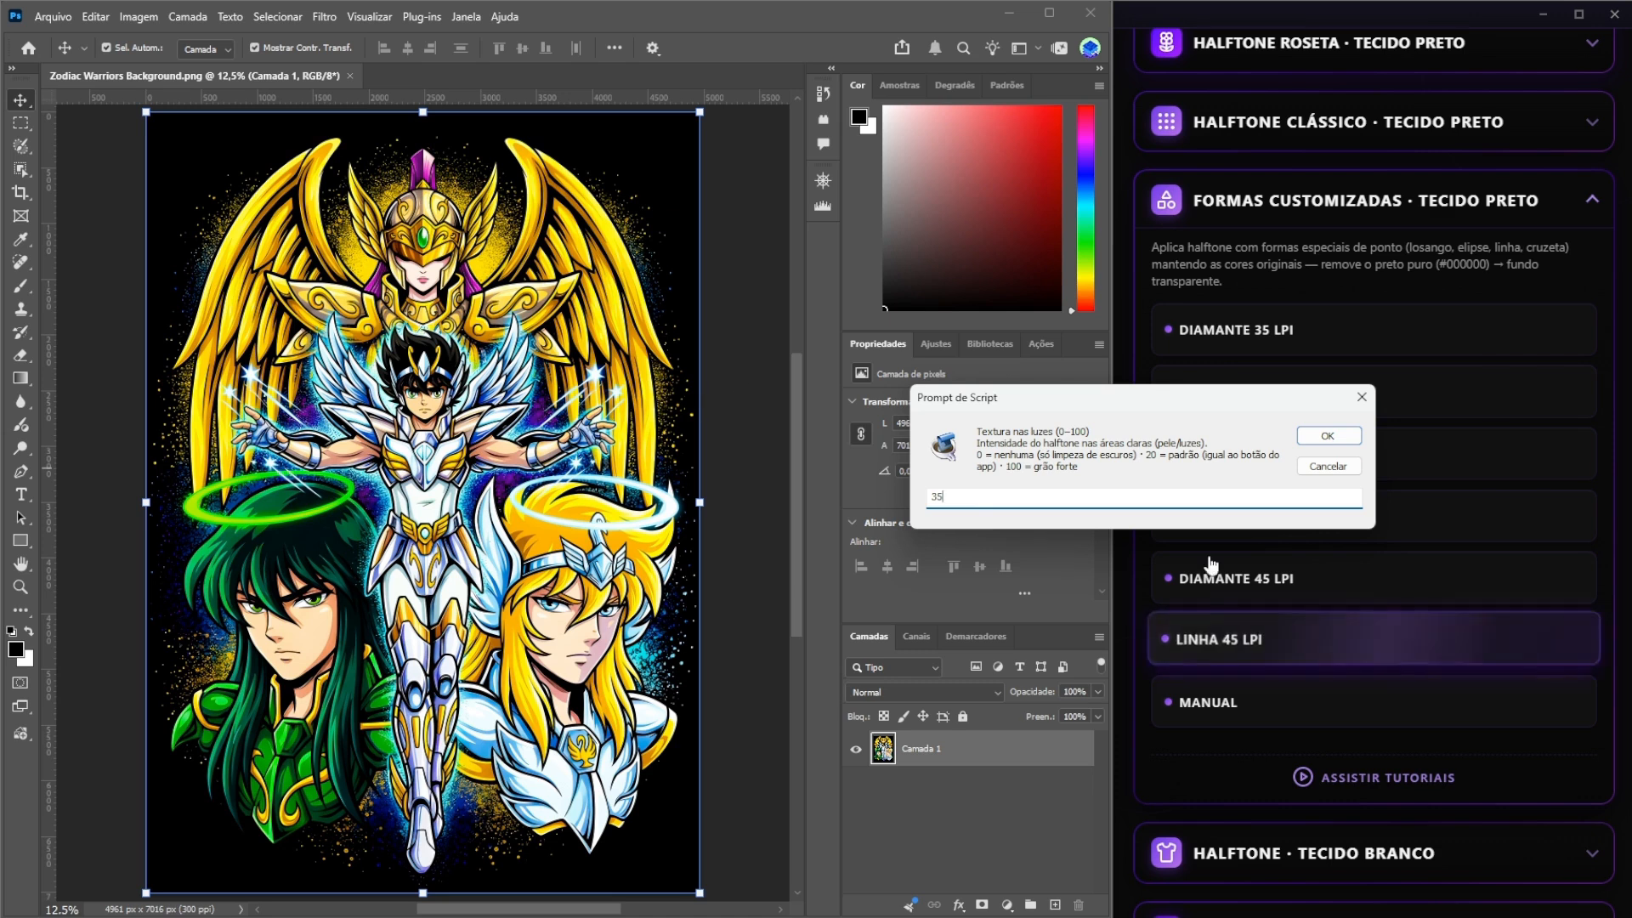
left_click(1316, 440)
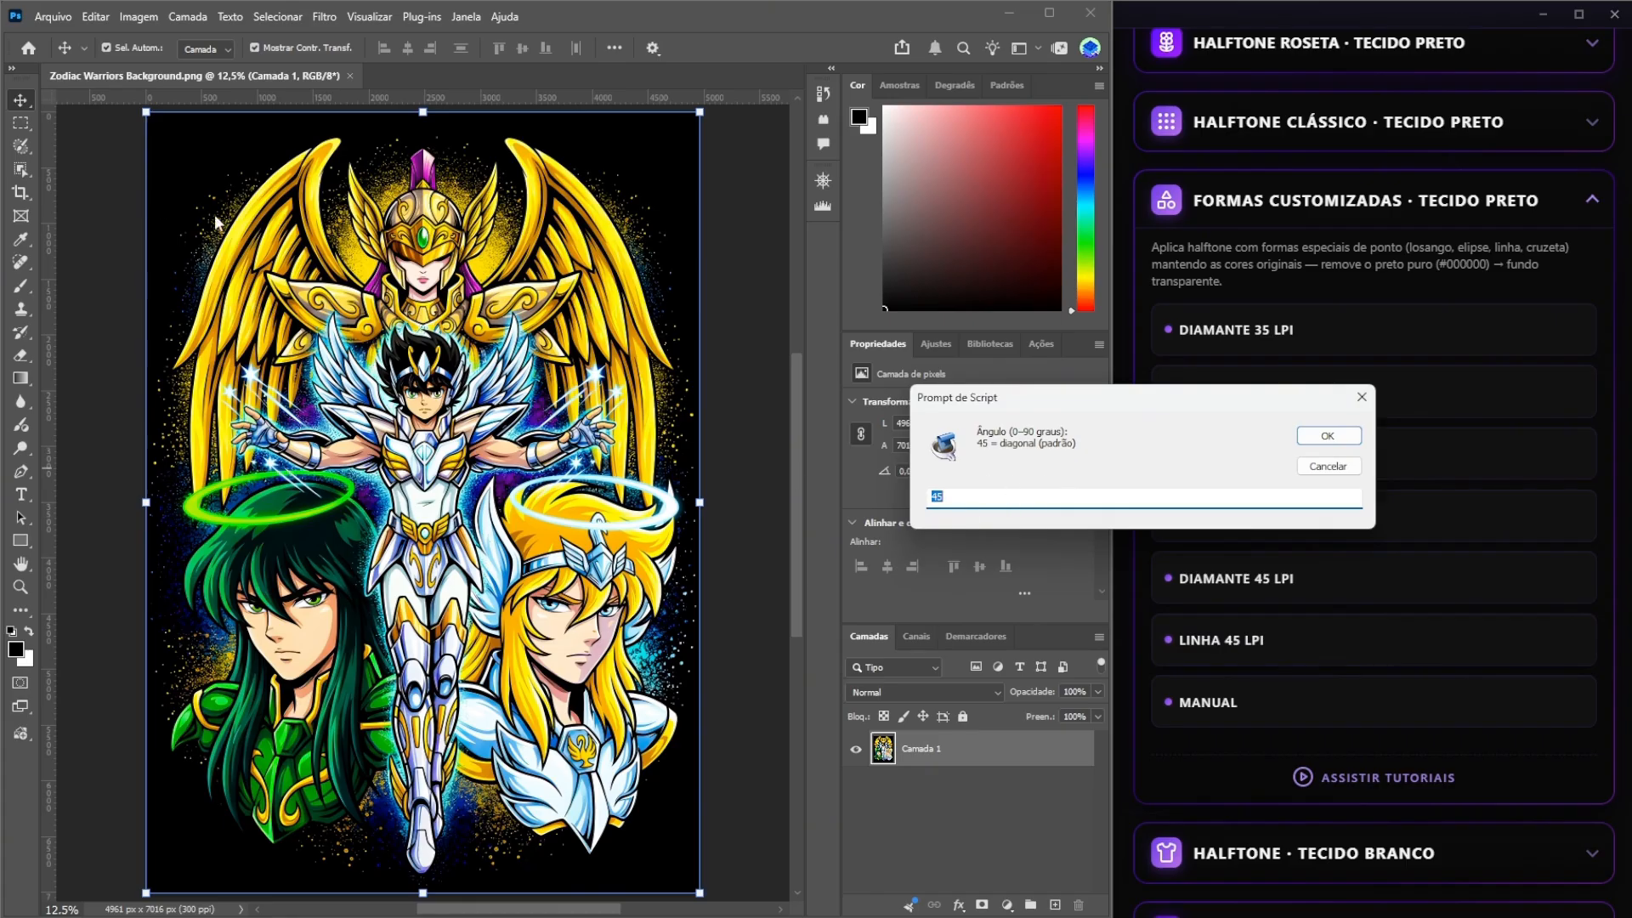
left_click(1327, 435)
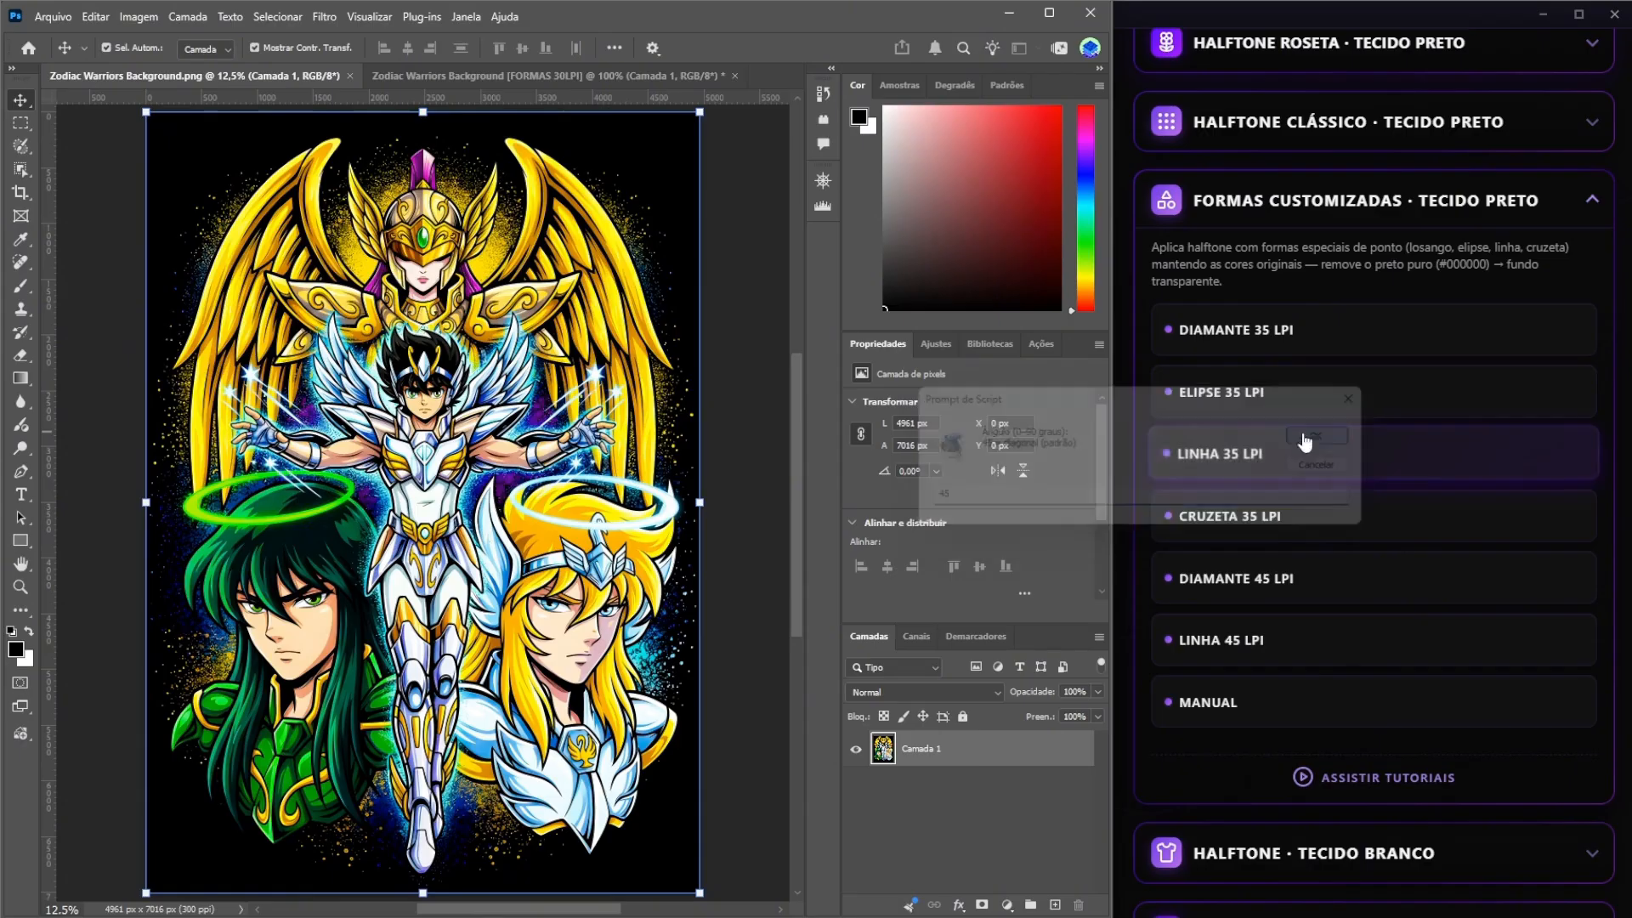
left_click(548, 555)
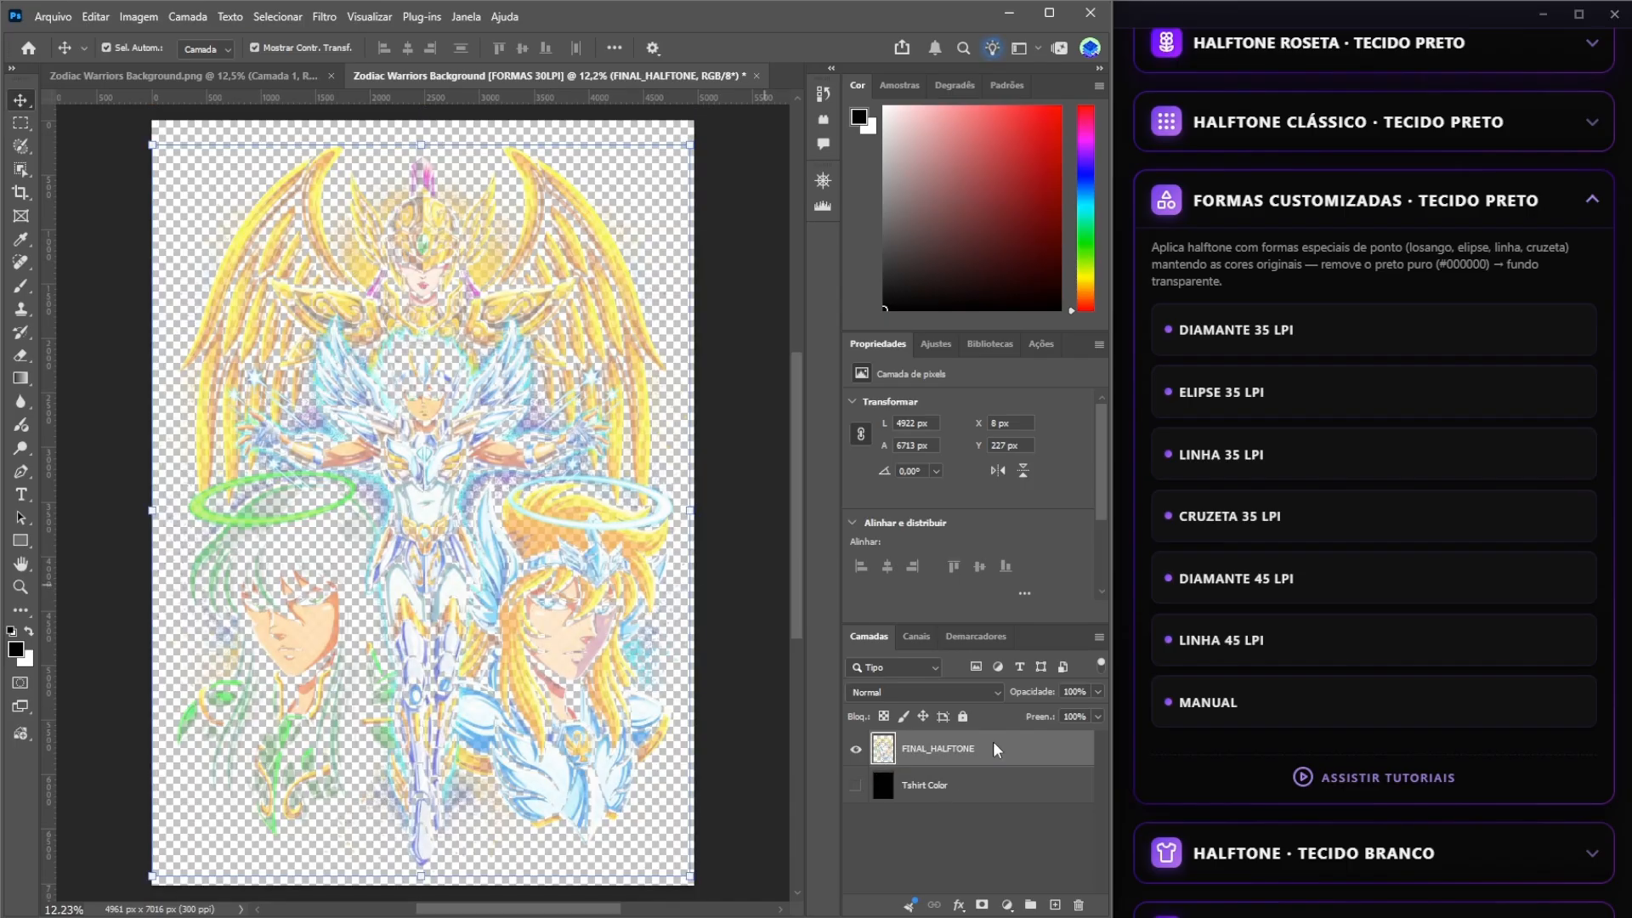
Show the black Tshirt Color layer and inspect the diagonal line halftone up close on the central figure's chest armor.
left_click(852, 787)
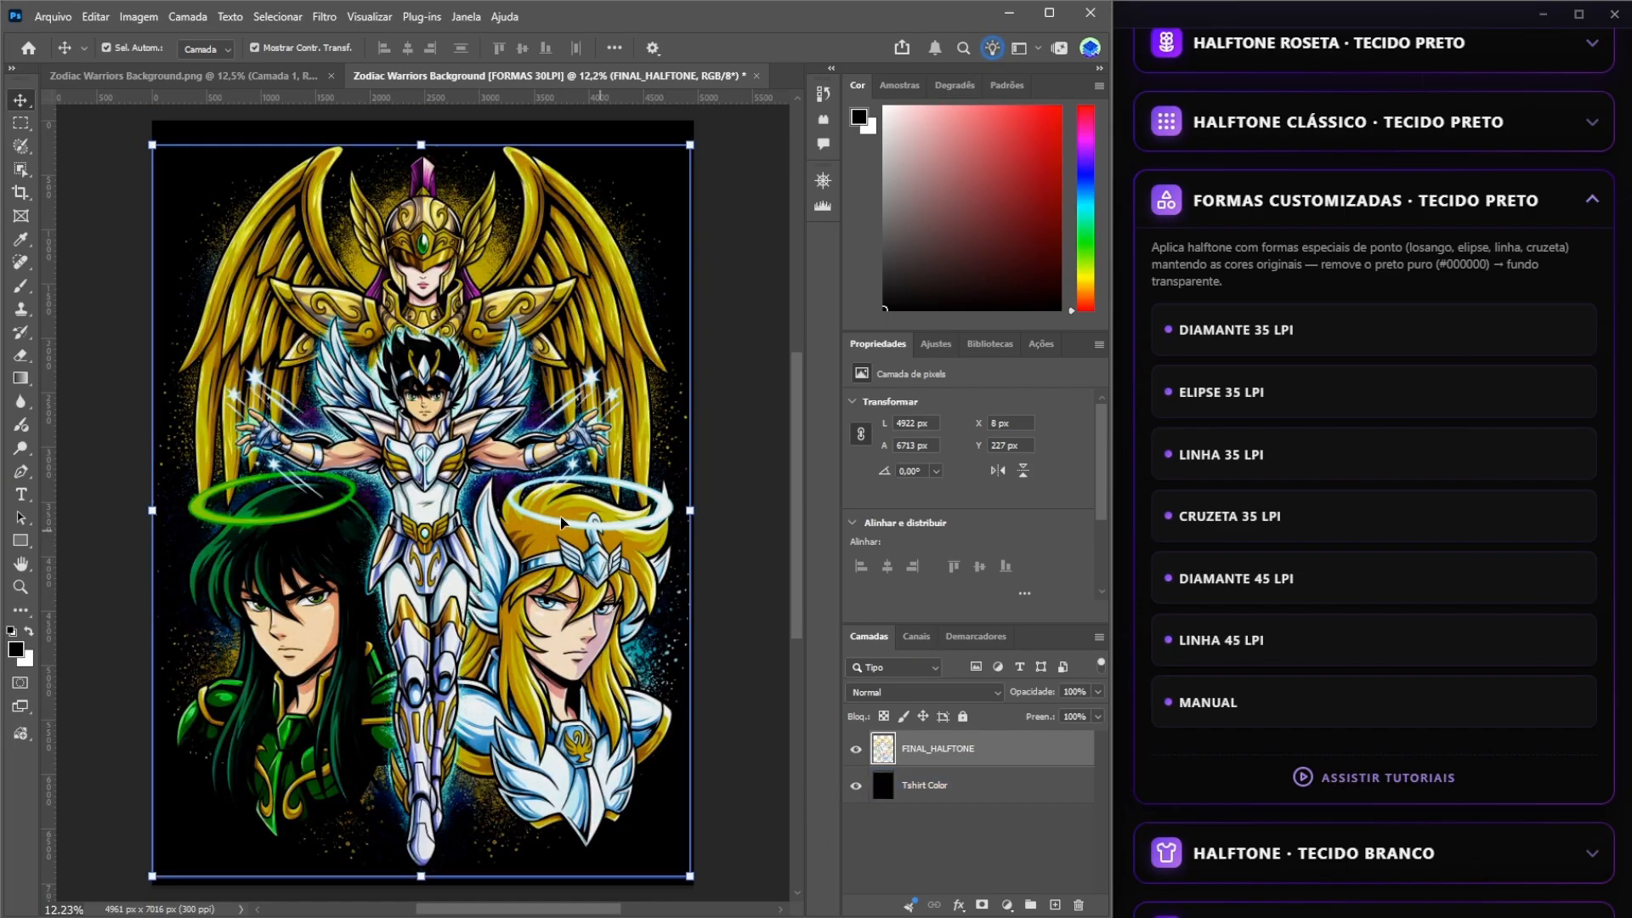
key("ctrl+1")
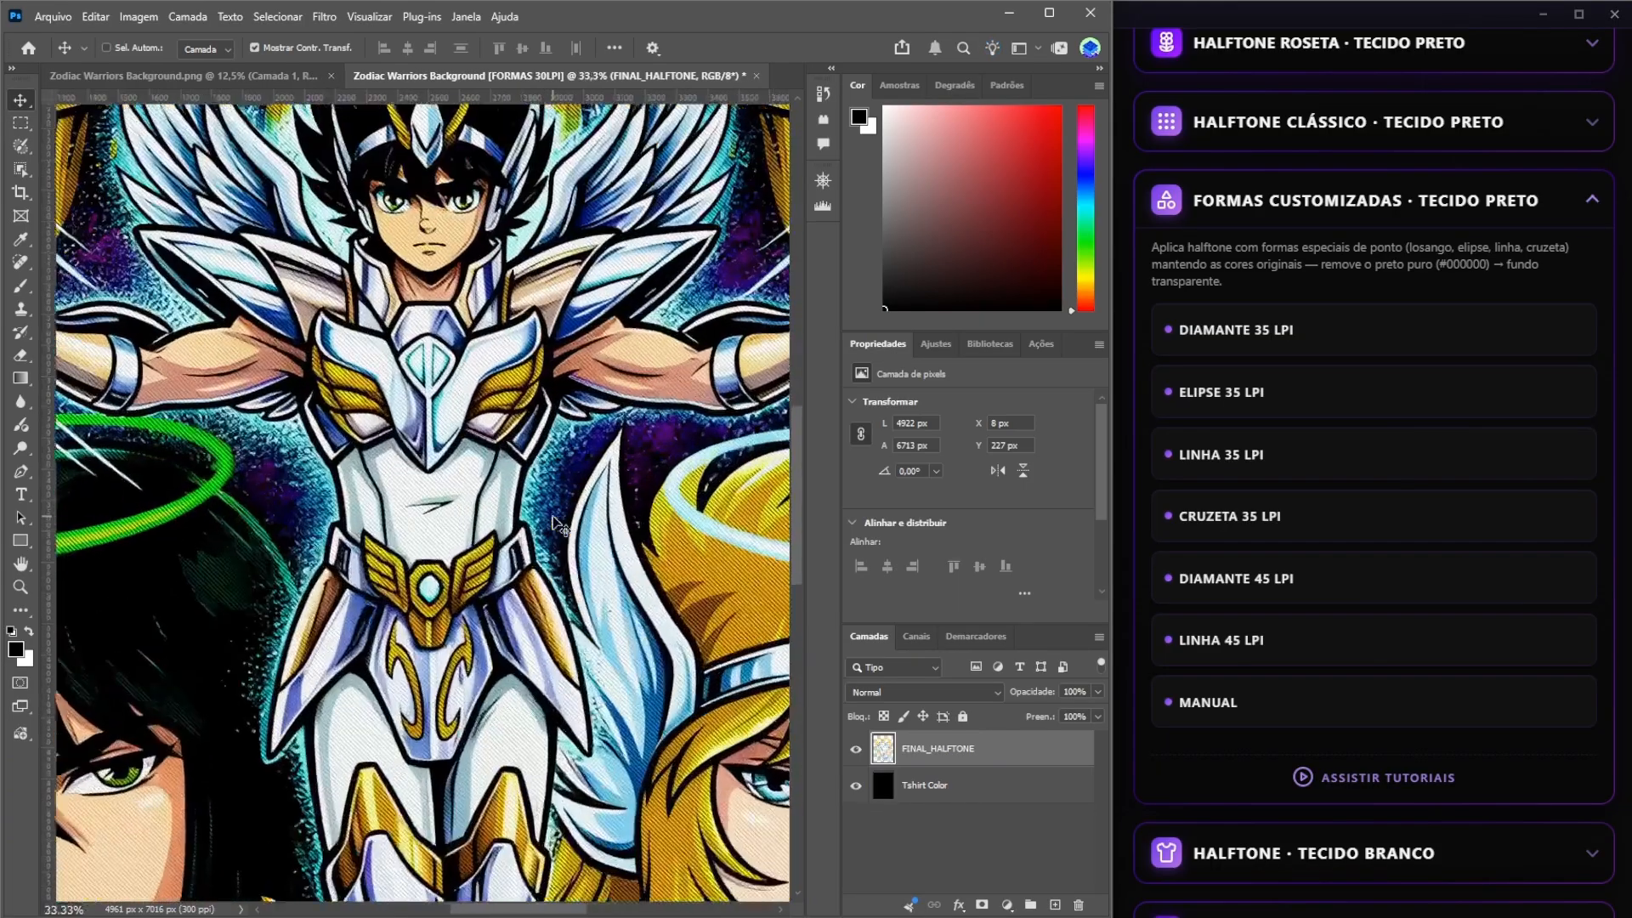
key("ctrl+plus")
key("alt+bracketleft")
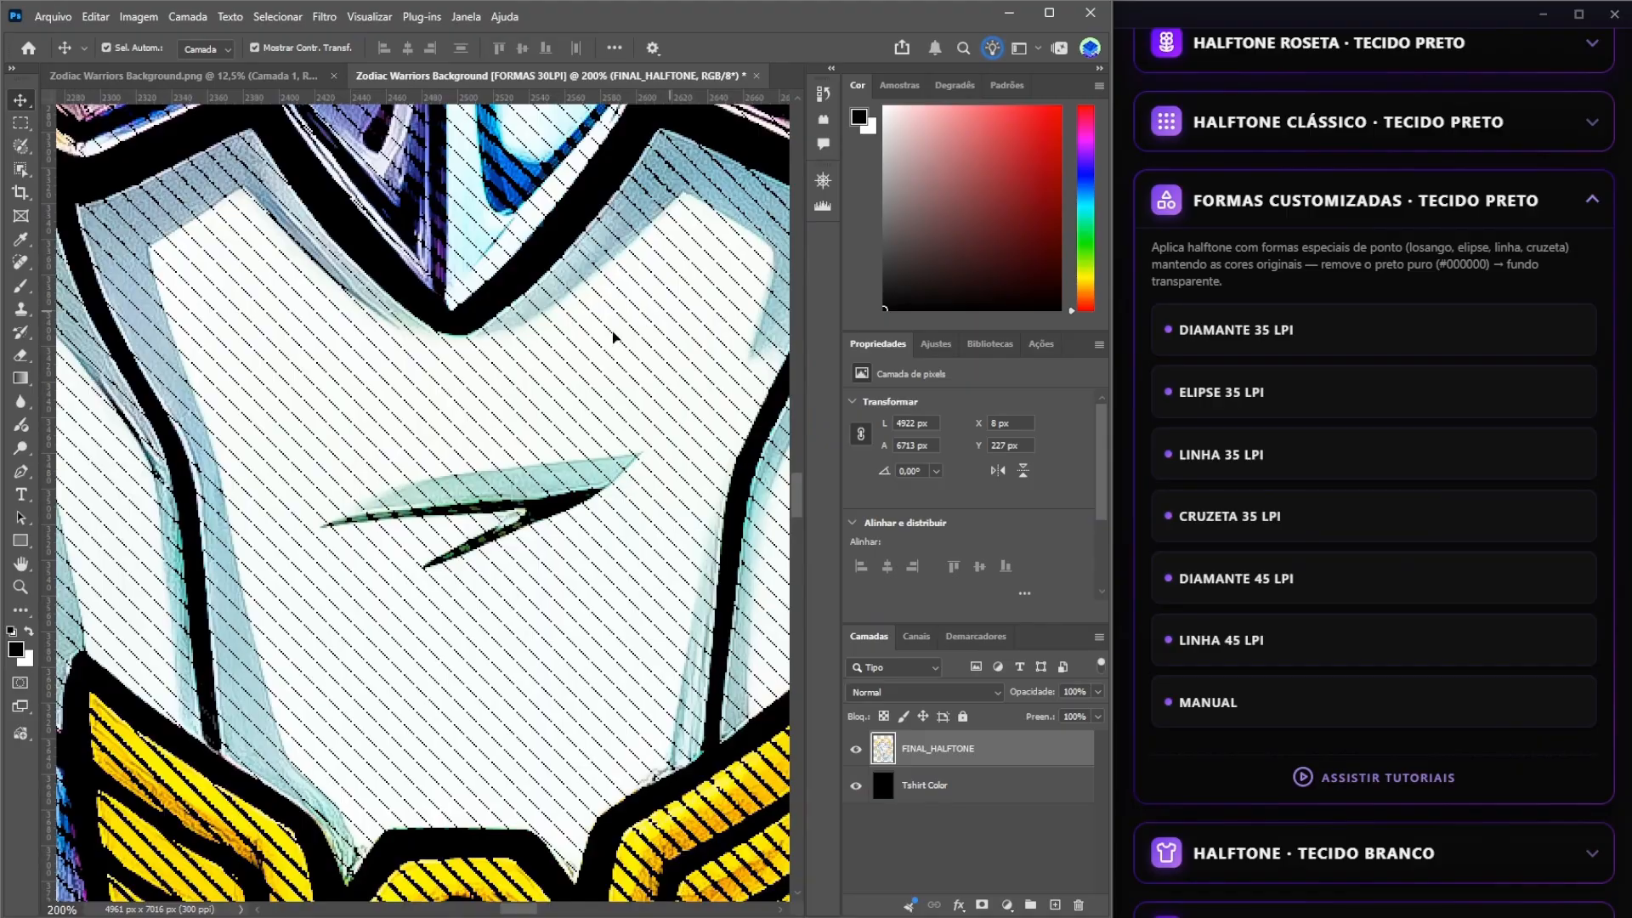
left_click_drag(600, 346, 517, 631)
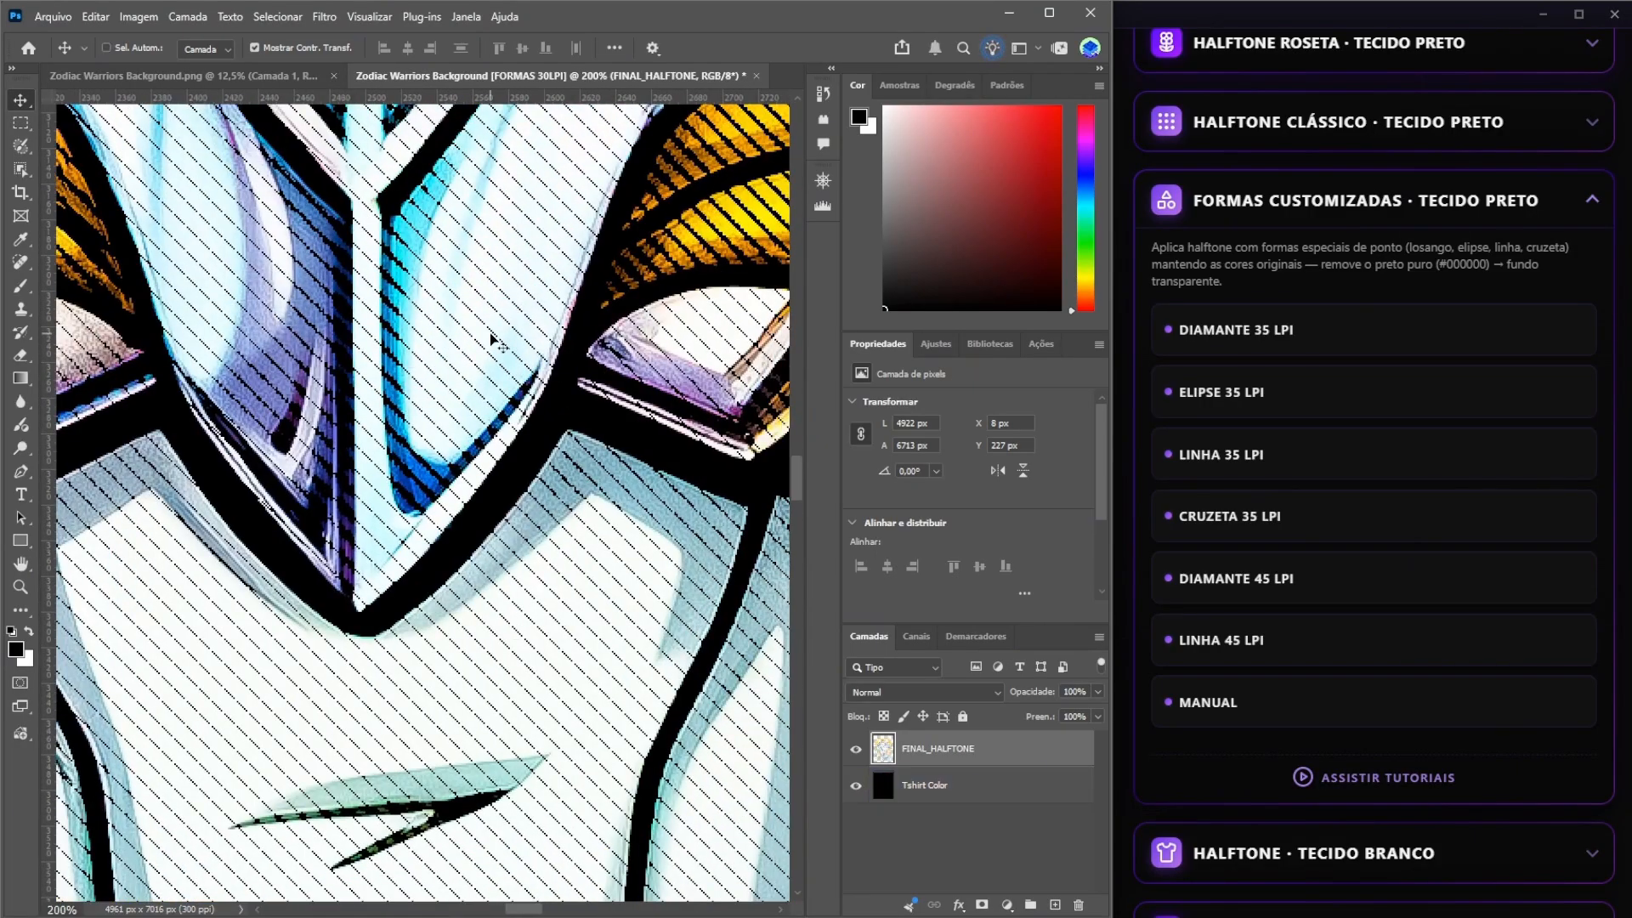
key("ctrl+0")
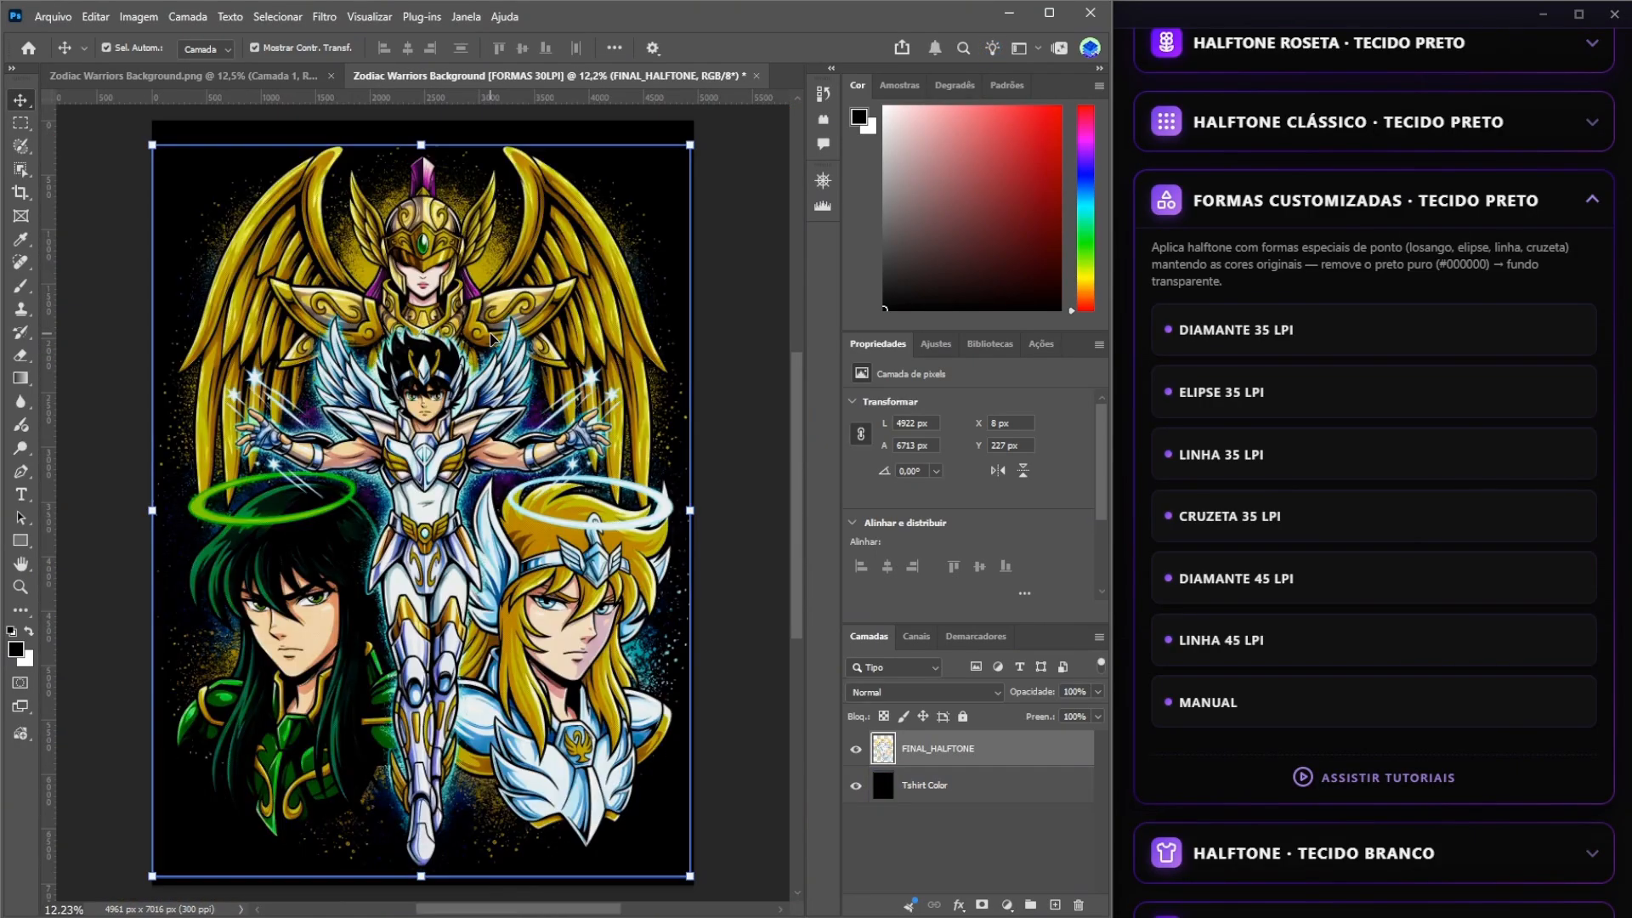
Apply another manual halftone to the original Zodiac Warriors Background.png with shape 4 (Linha), 30 LPI, shadow cleanup 40, highlight texture 40, angle 0° and unchanged image size.
left_click(253, 78)
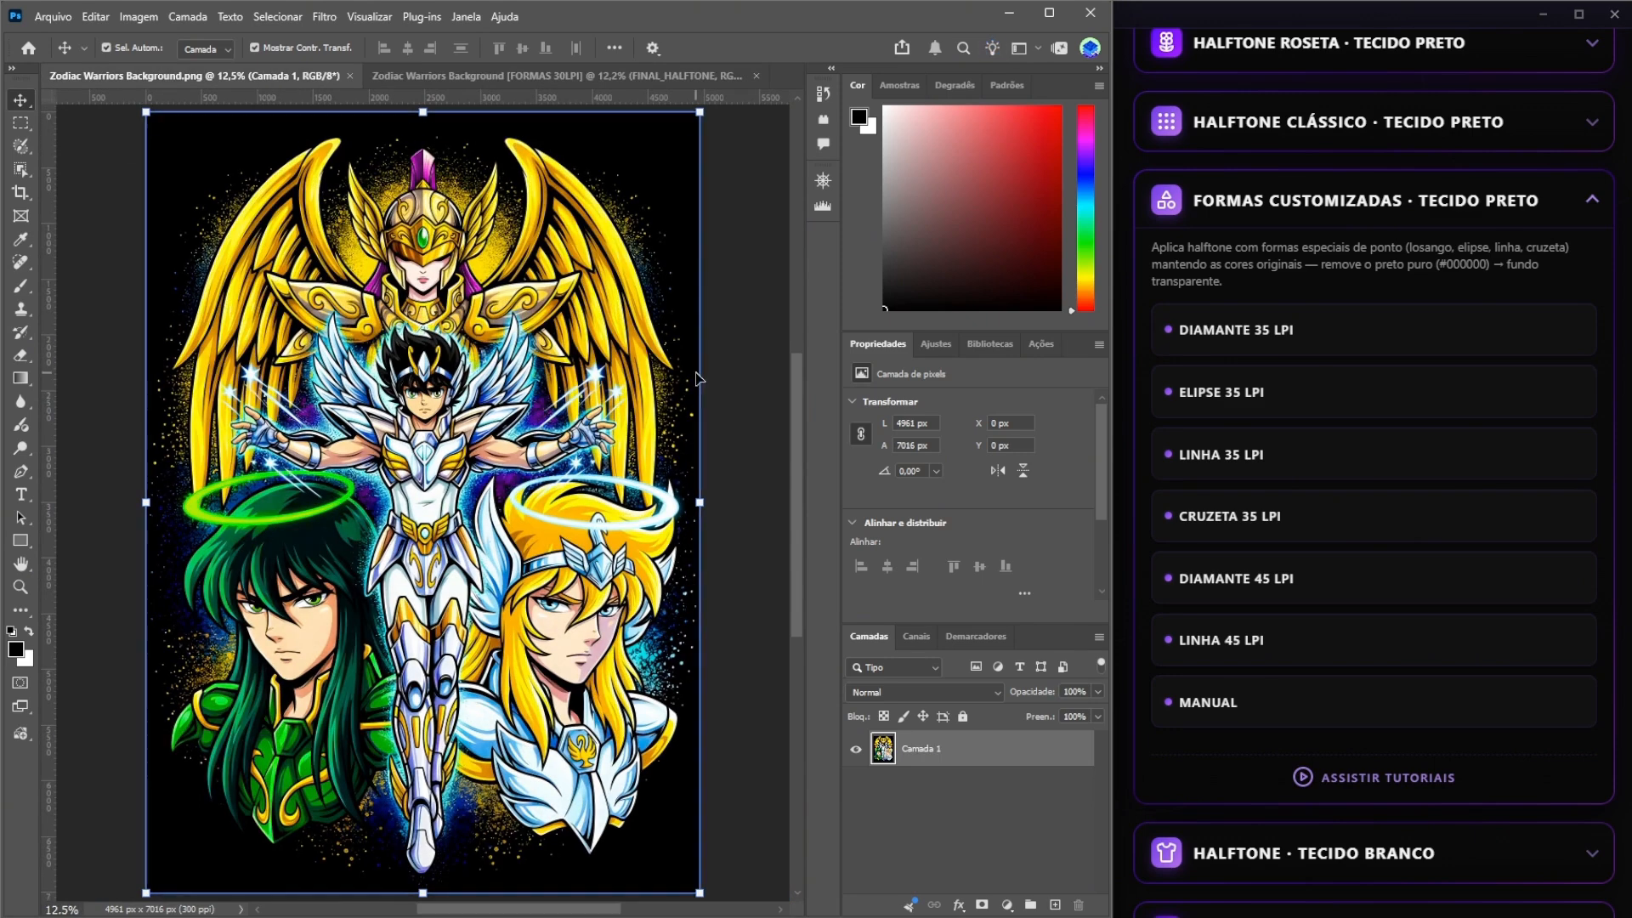
left_click(1337, 708)
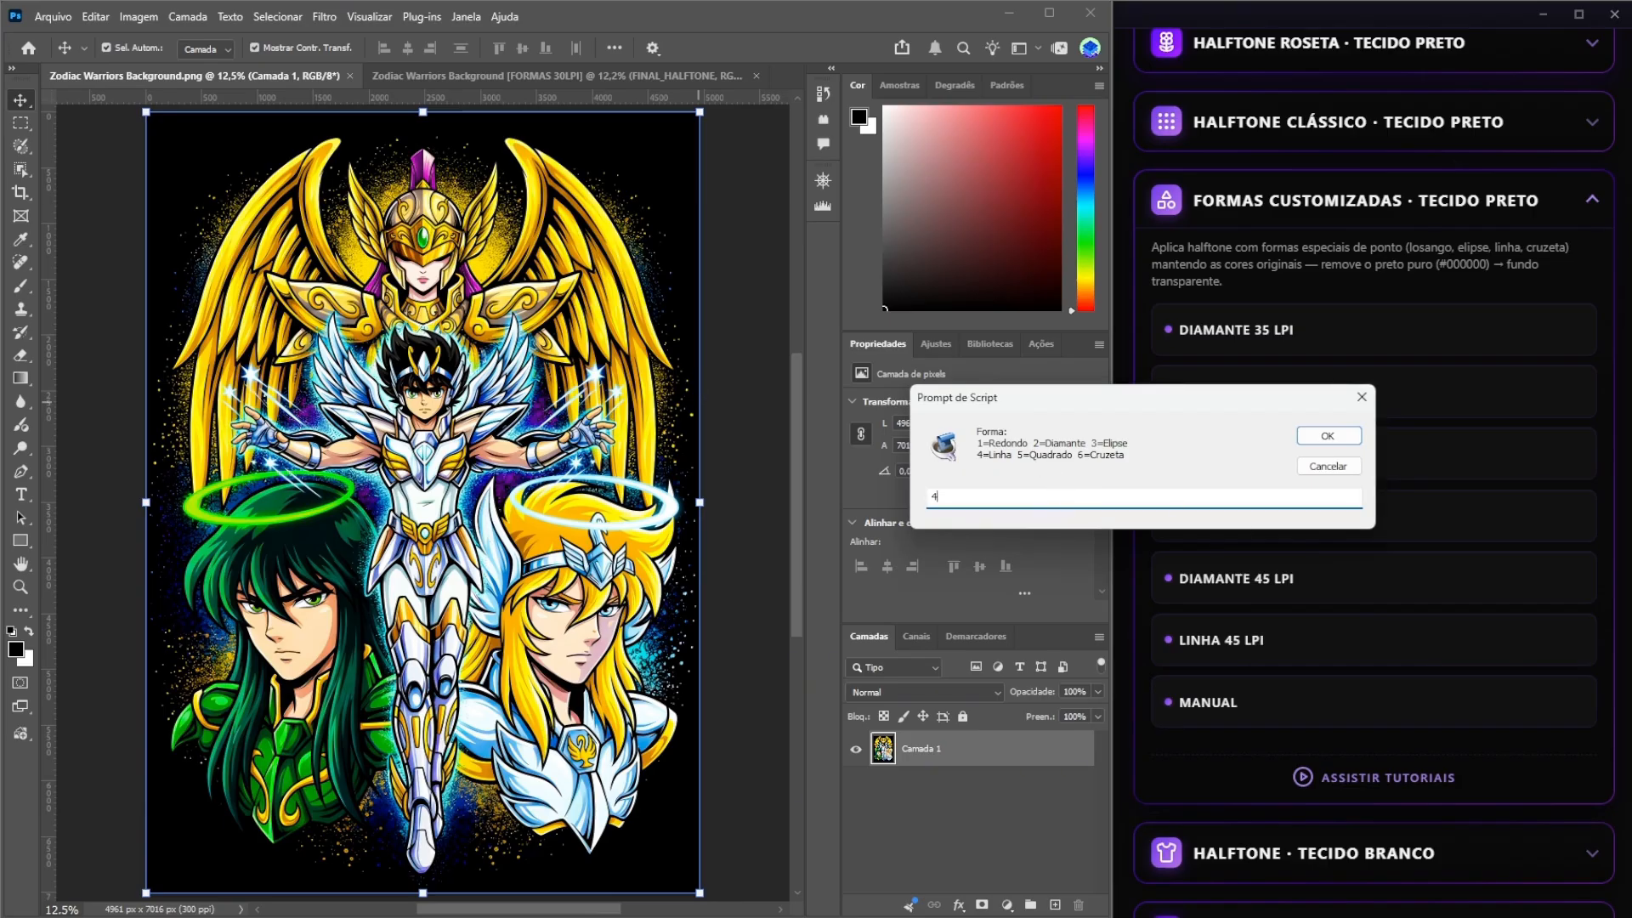
type("4")
left_click(1327, 436)
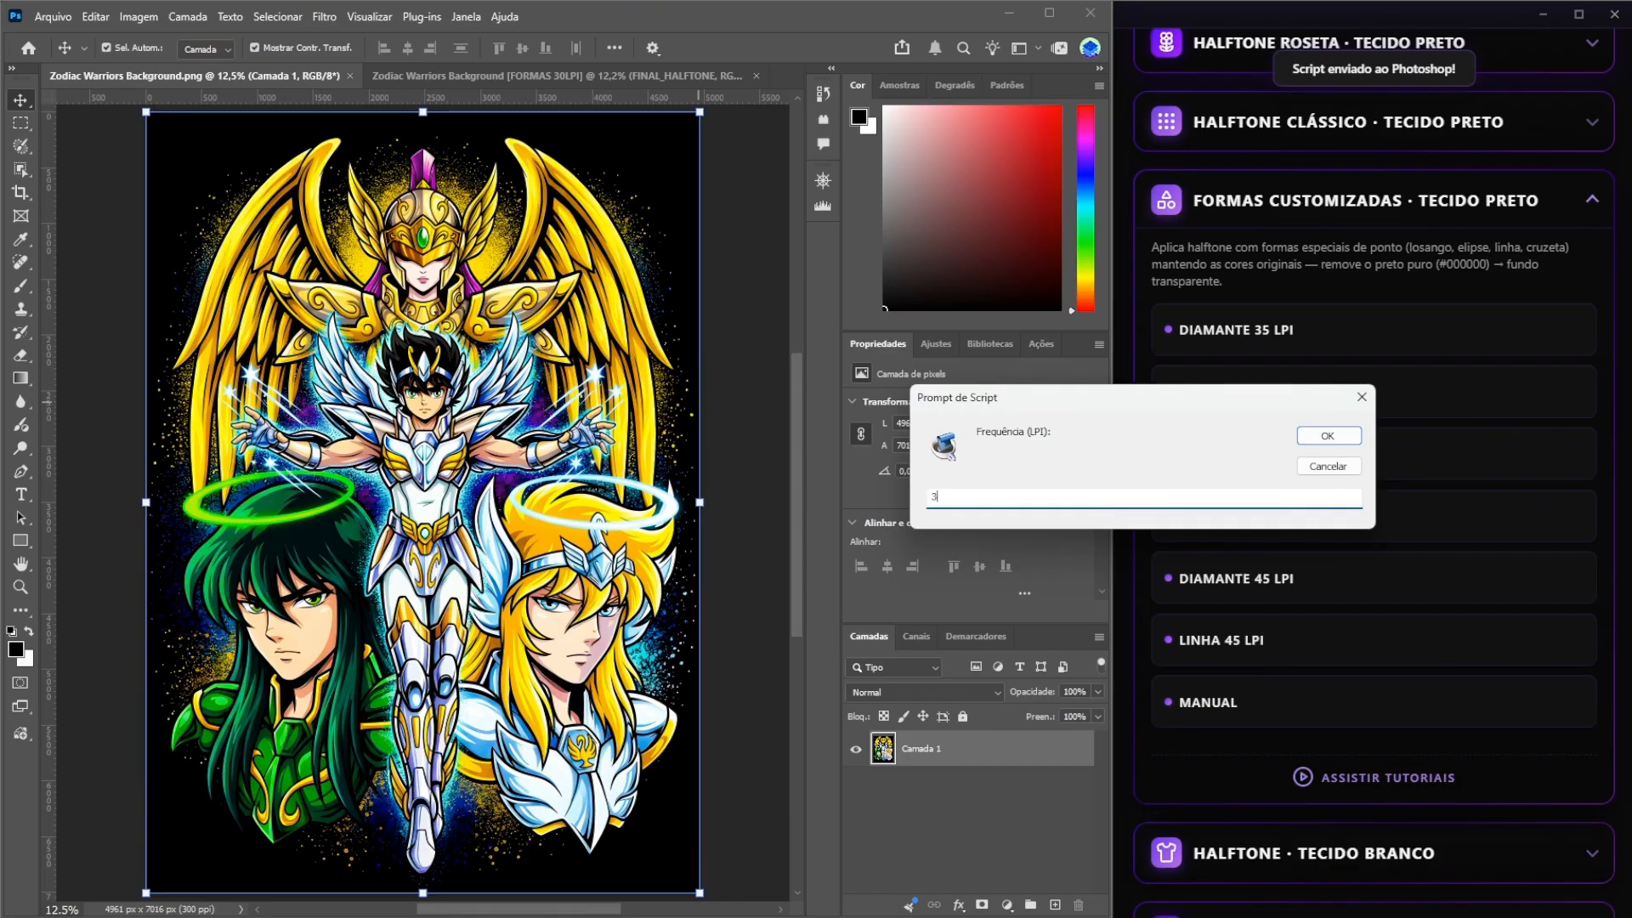
type("30")
key("Return")
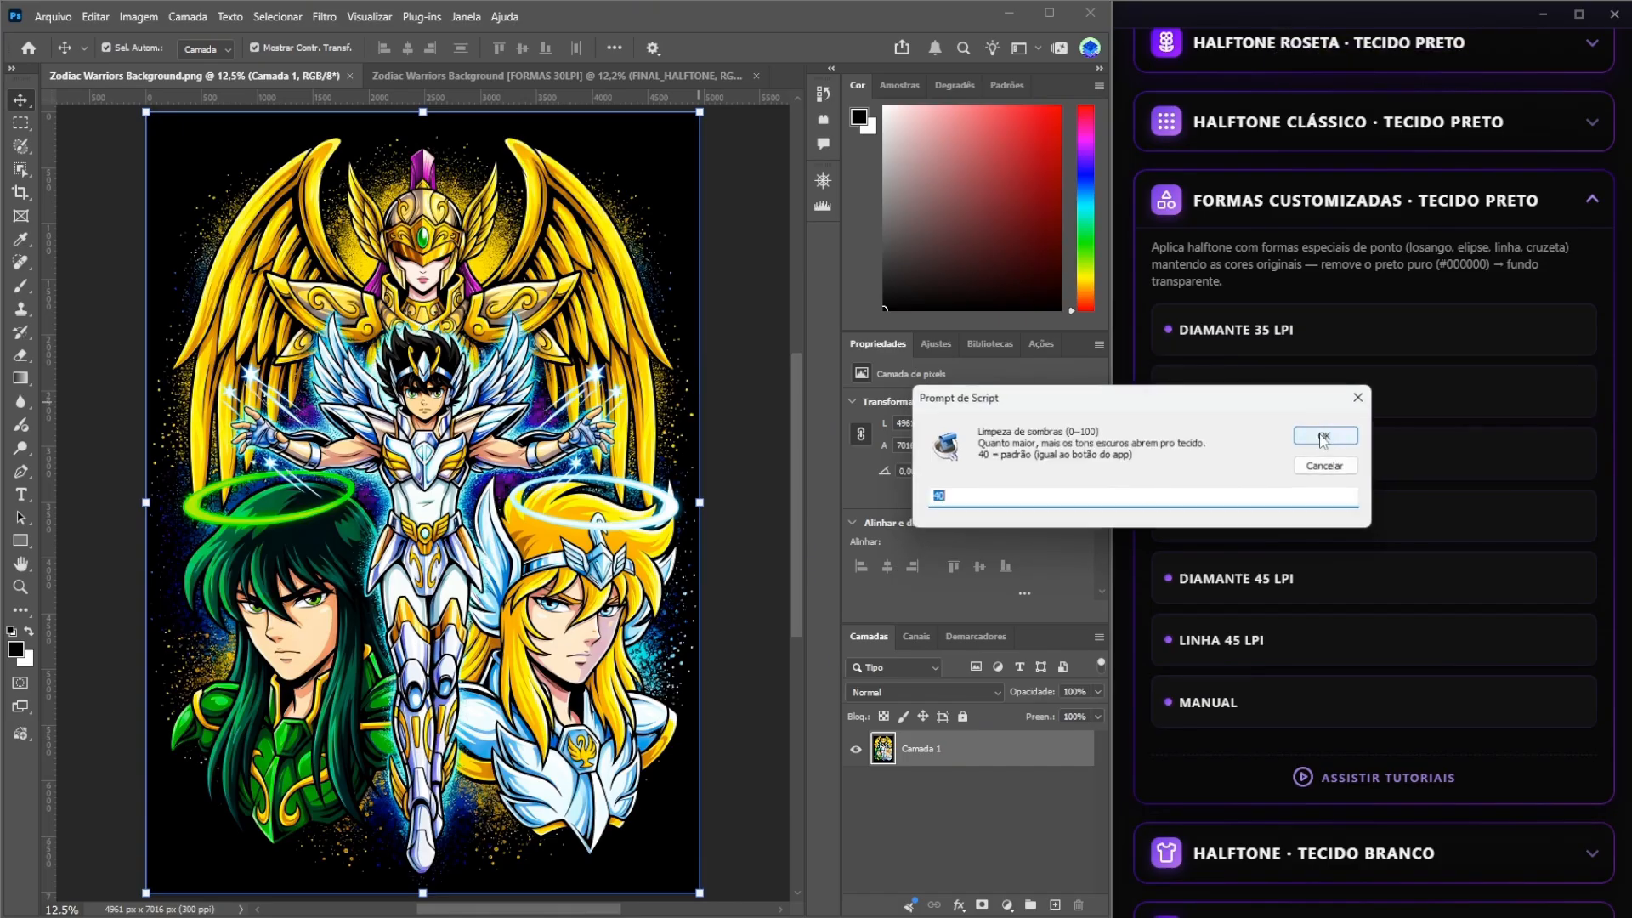
key("Return")
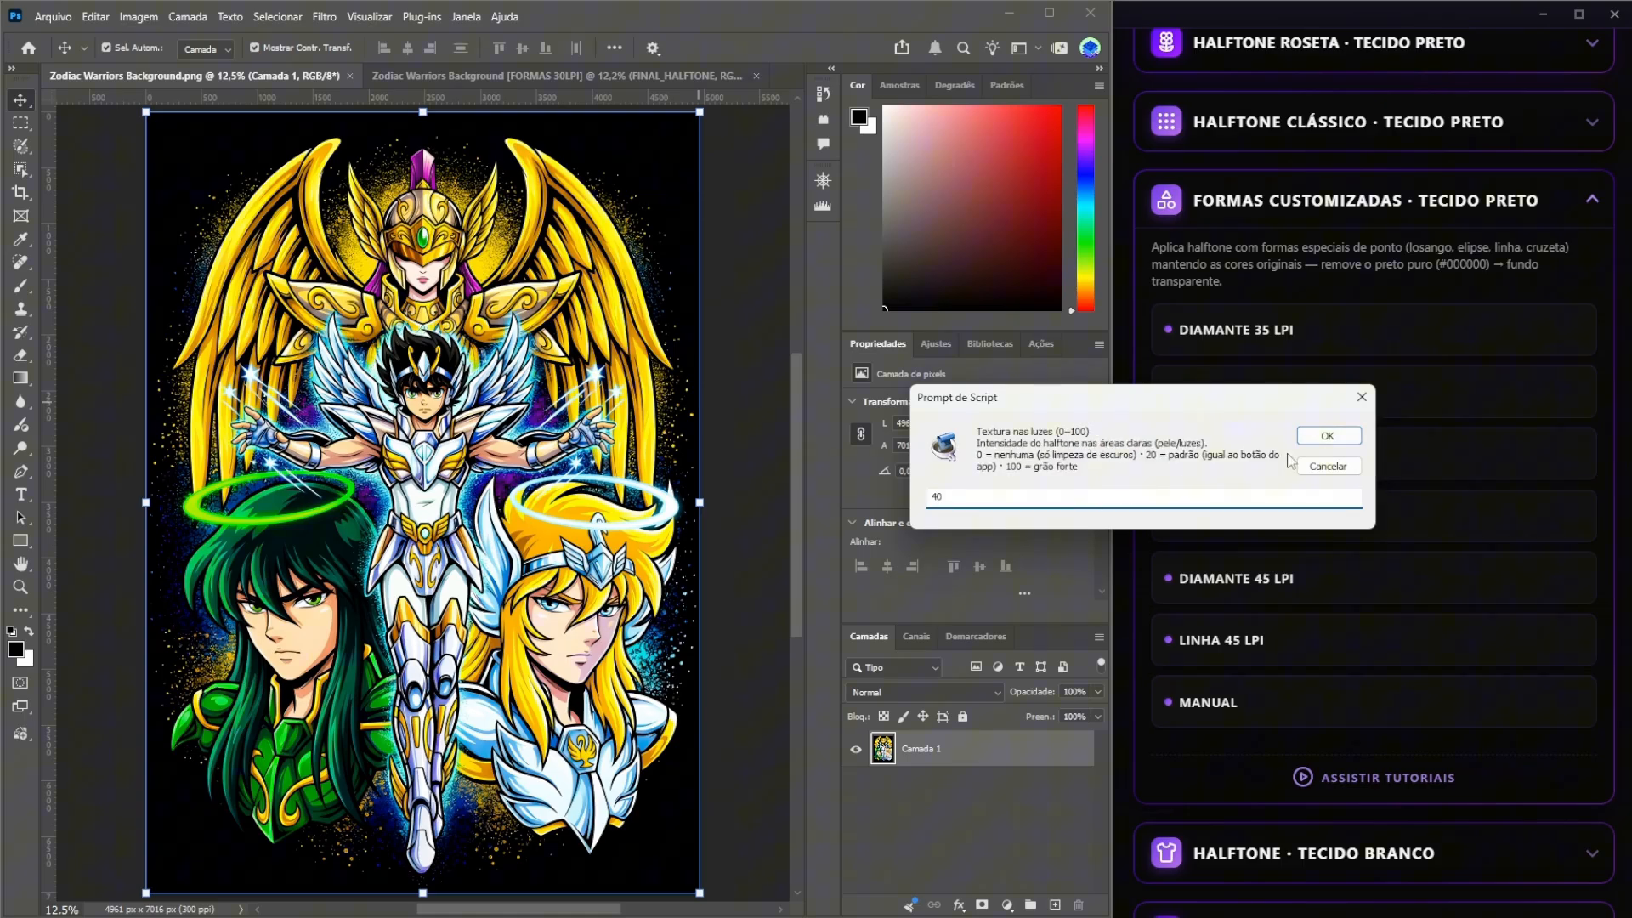
left_click(1331, 436)
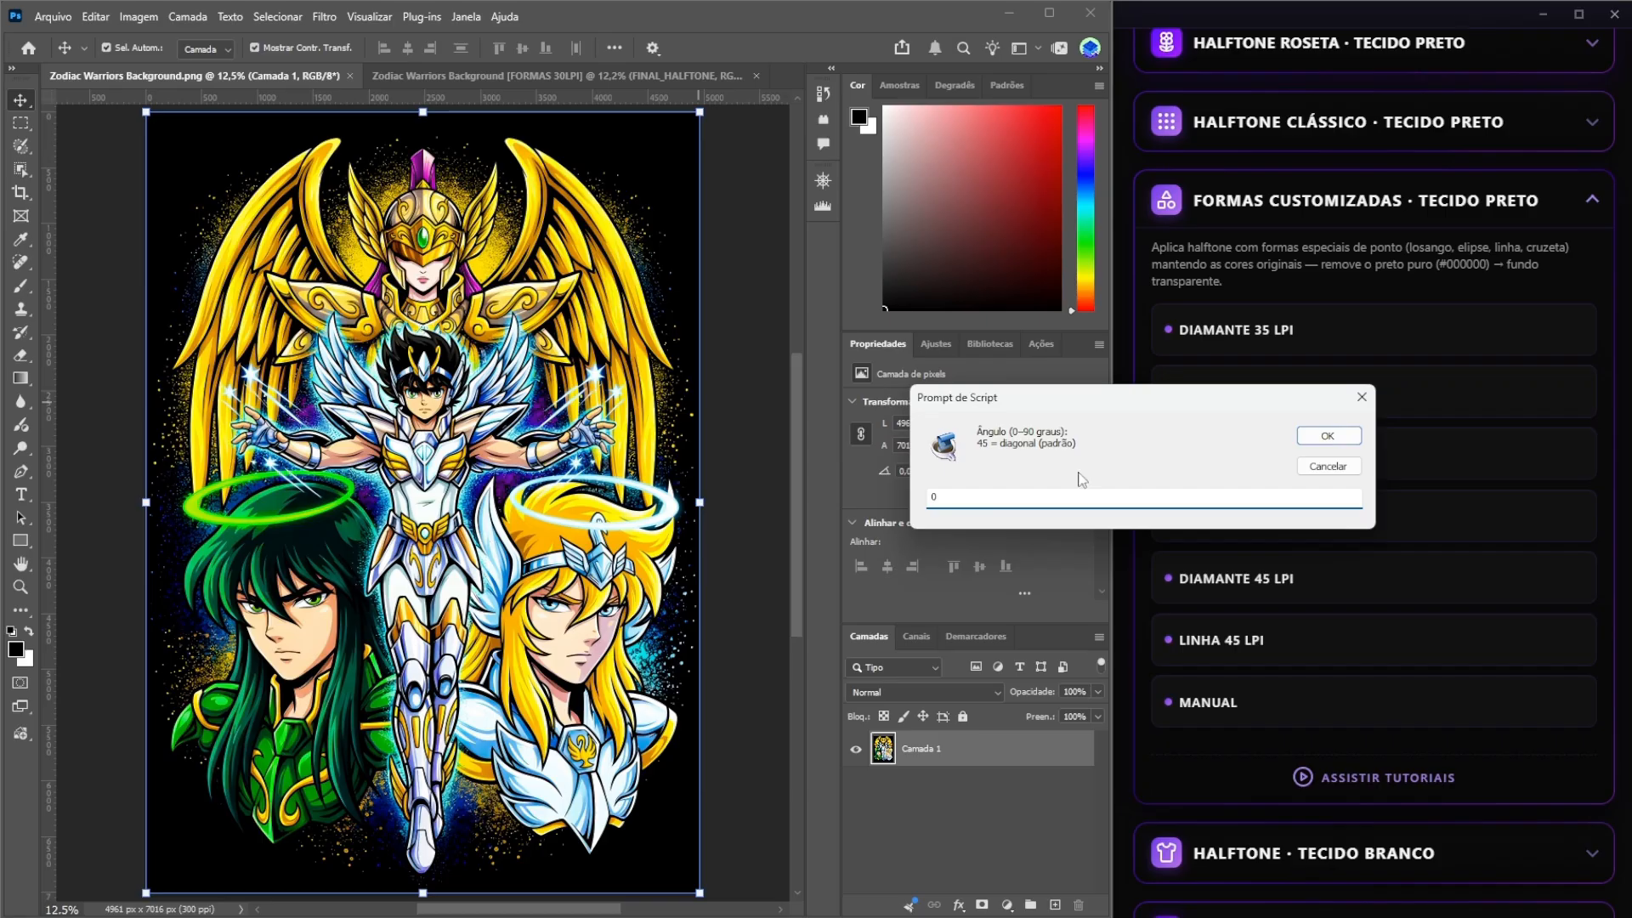
left_click(1332, 442)
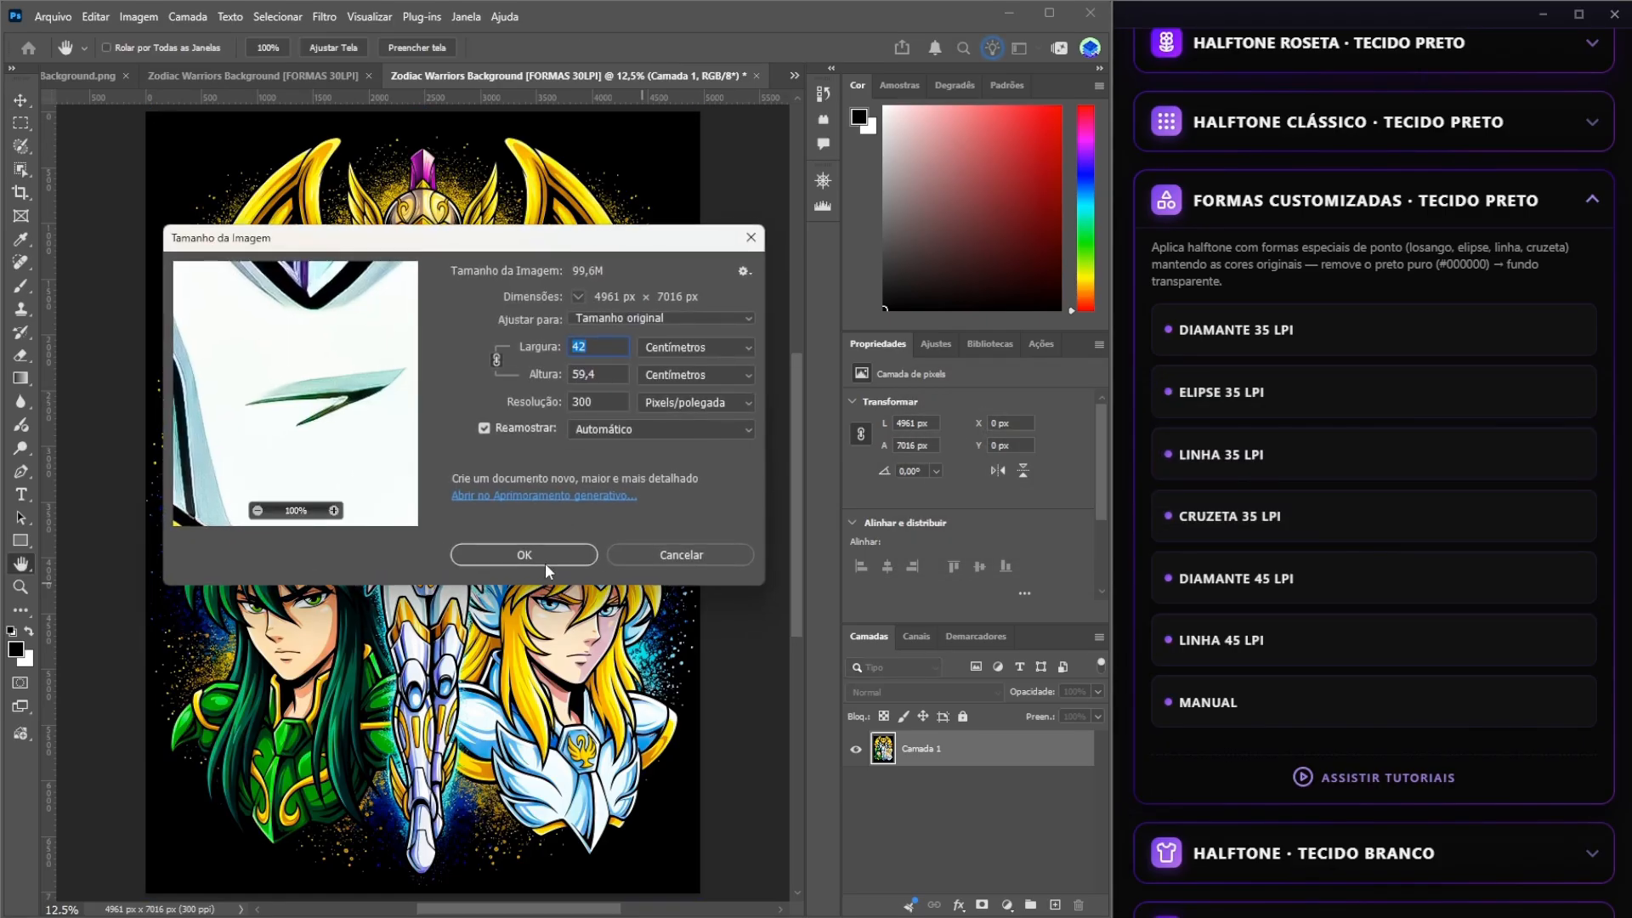
left_click(544, 561)
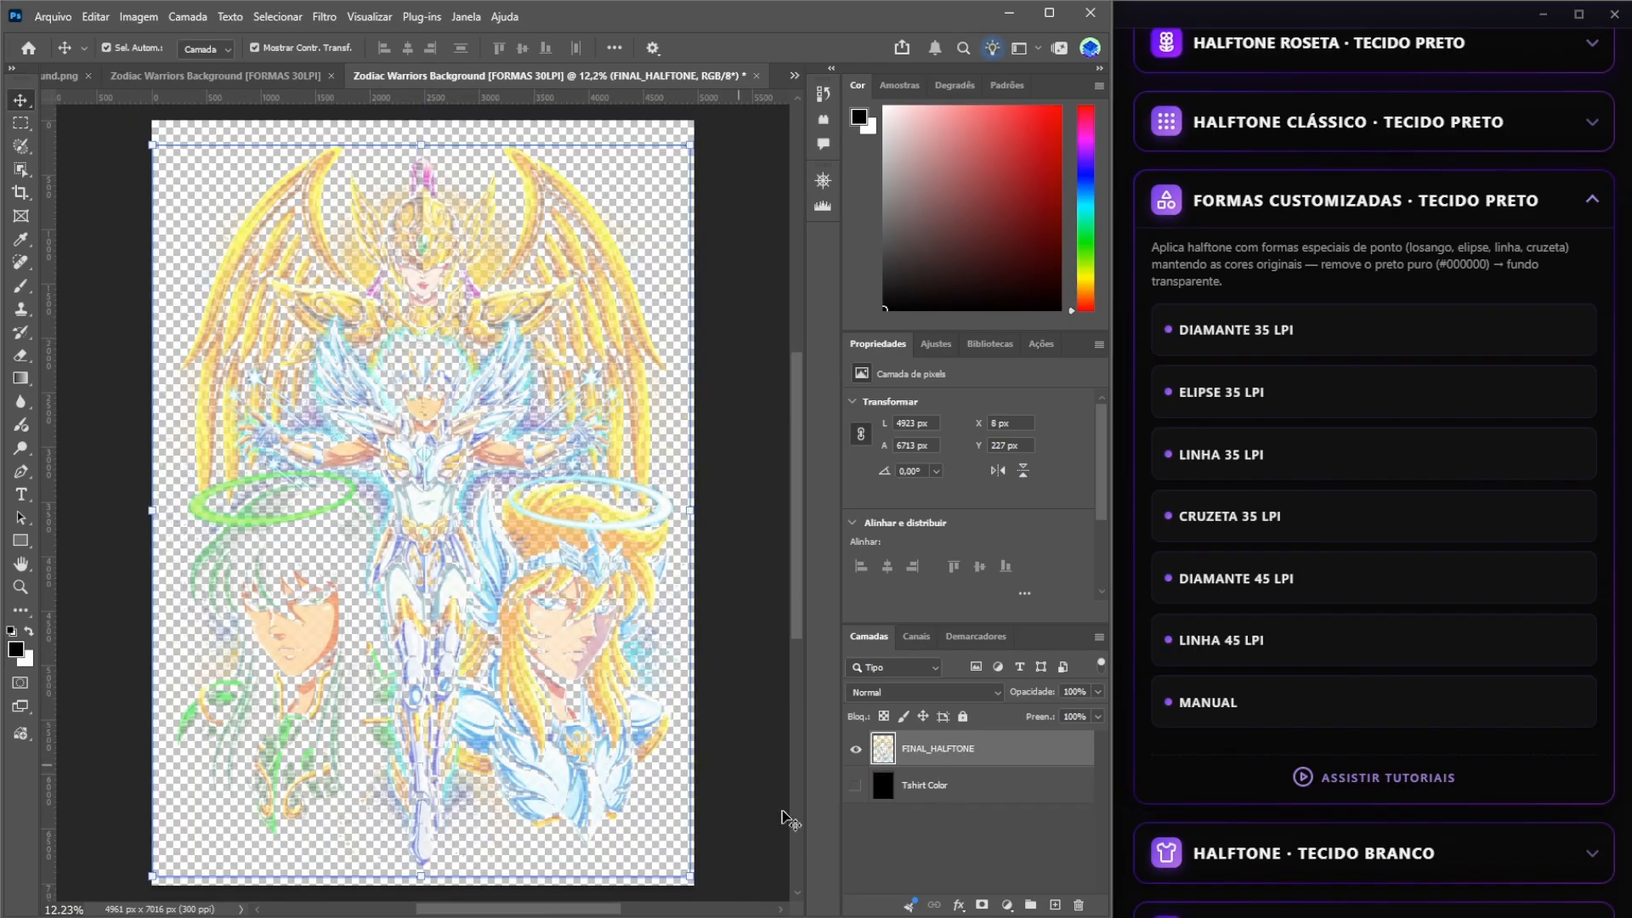
Examine the horizontal line halftone on the armor and blond hair with the Tshirt Color layer shown and hidden.
left_click(856, 786)
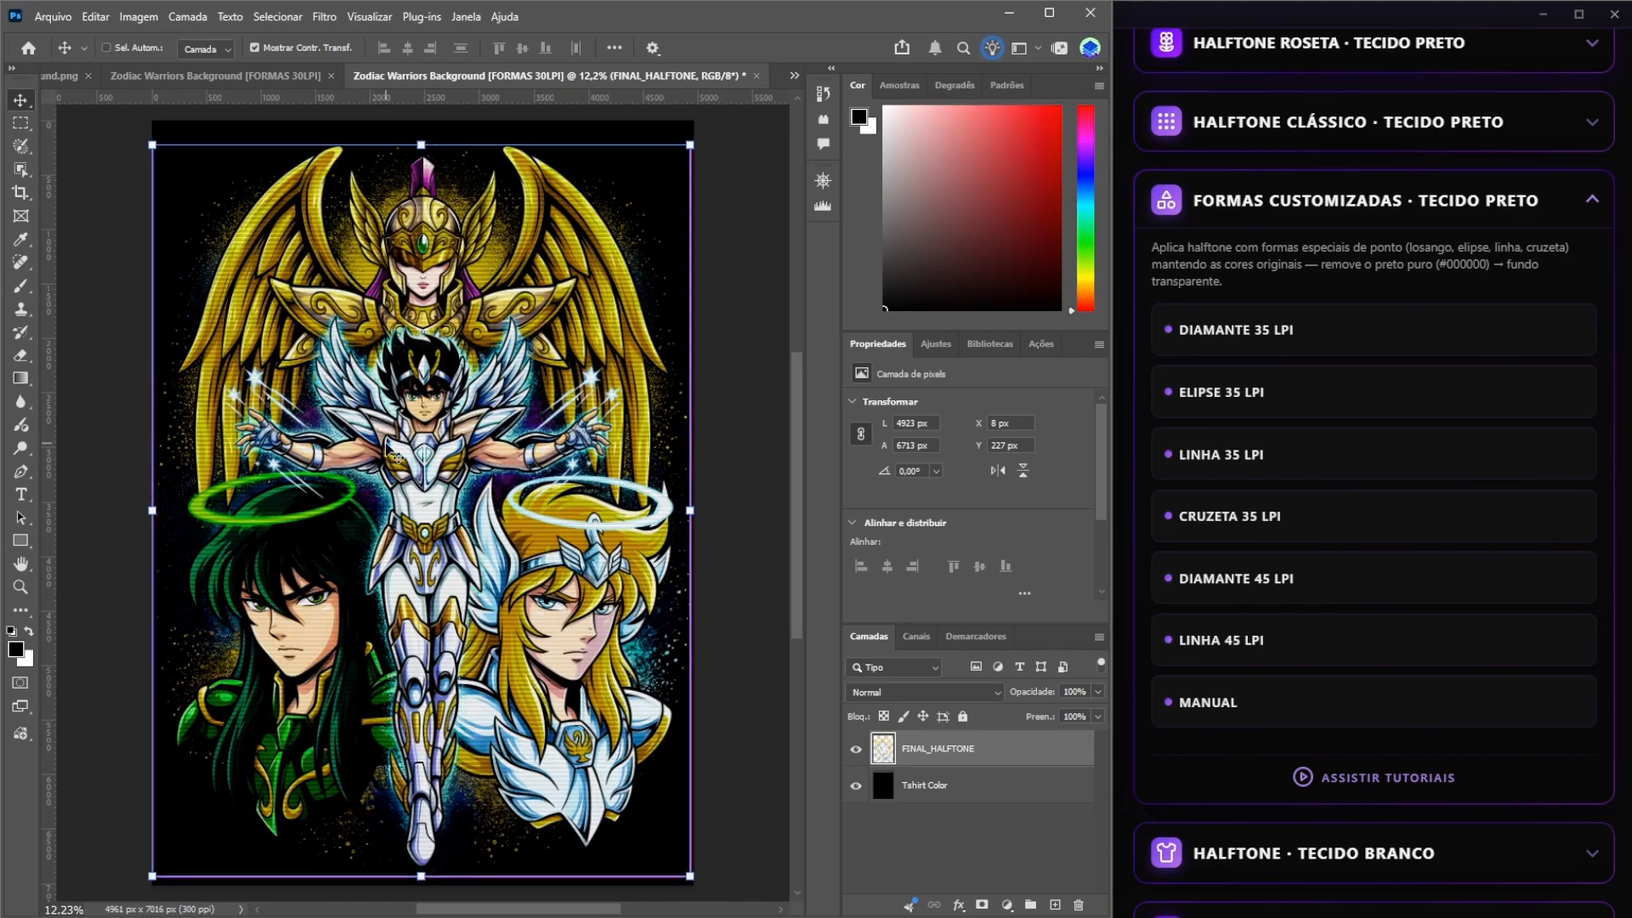
scroll(387, 445, "up", 6)
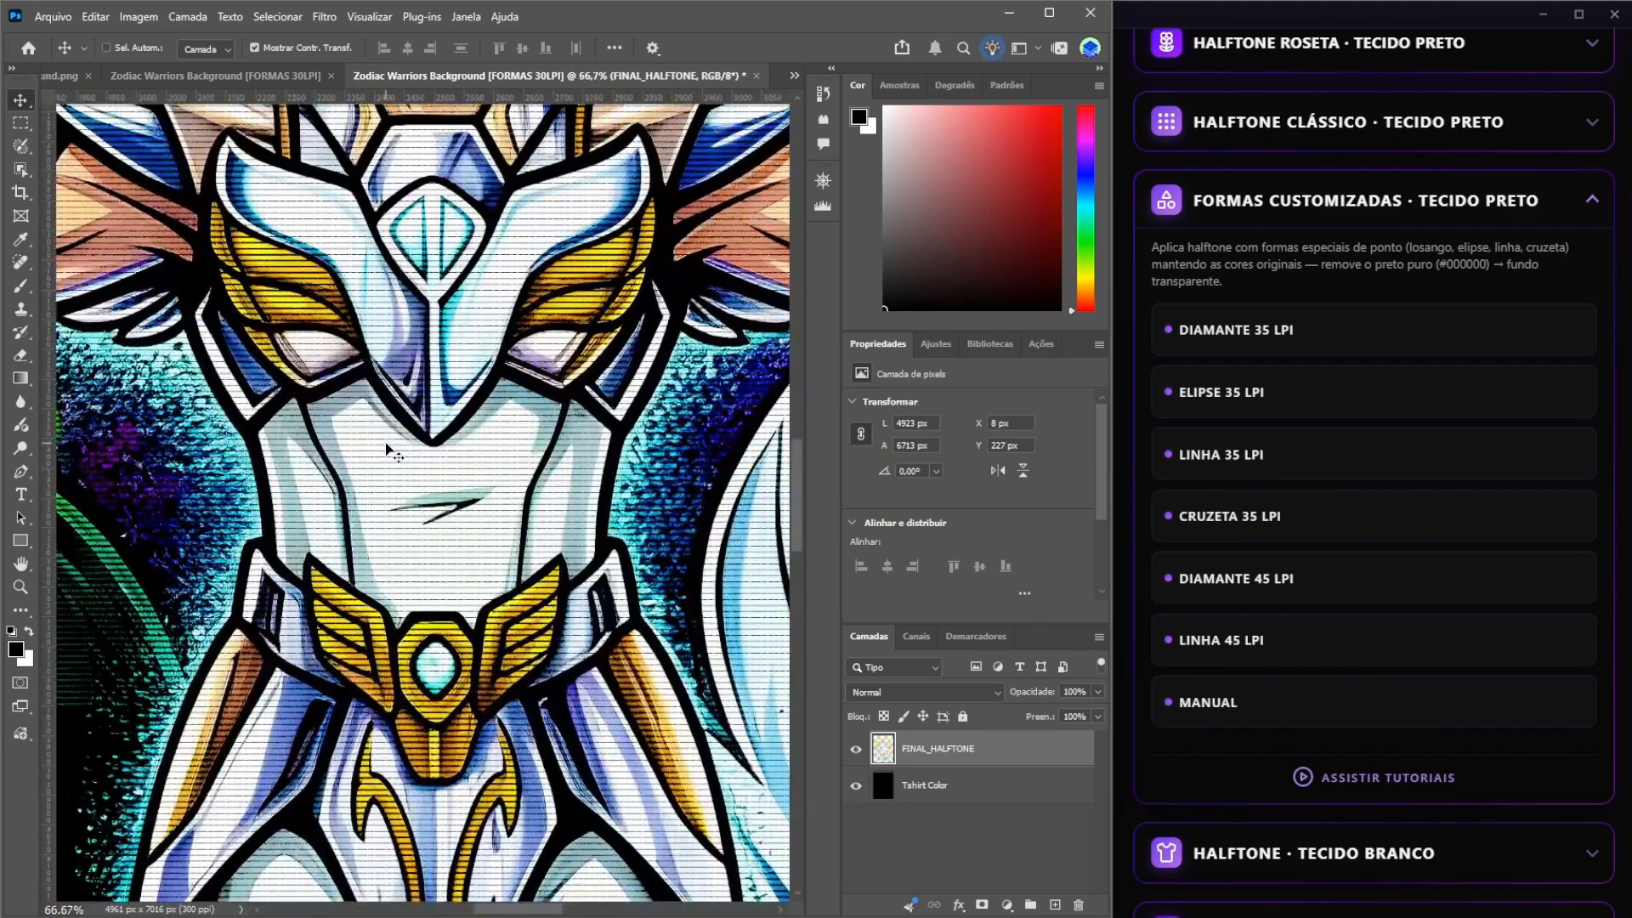
scroll(387, 449, "up", 1)
left_click_drag(386, 443, 202, 455)
left_click_drag(748, 646, 519, 612)
left_click_drag(714, 620, 371, 477)
left_click_drag(618, 461, 588, 473)
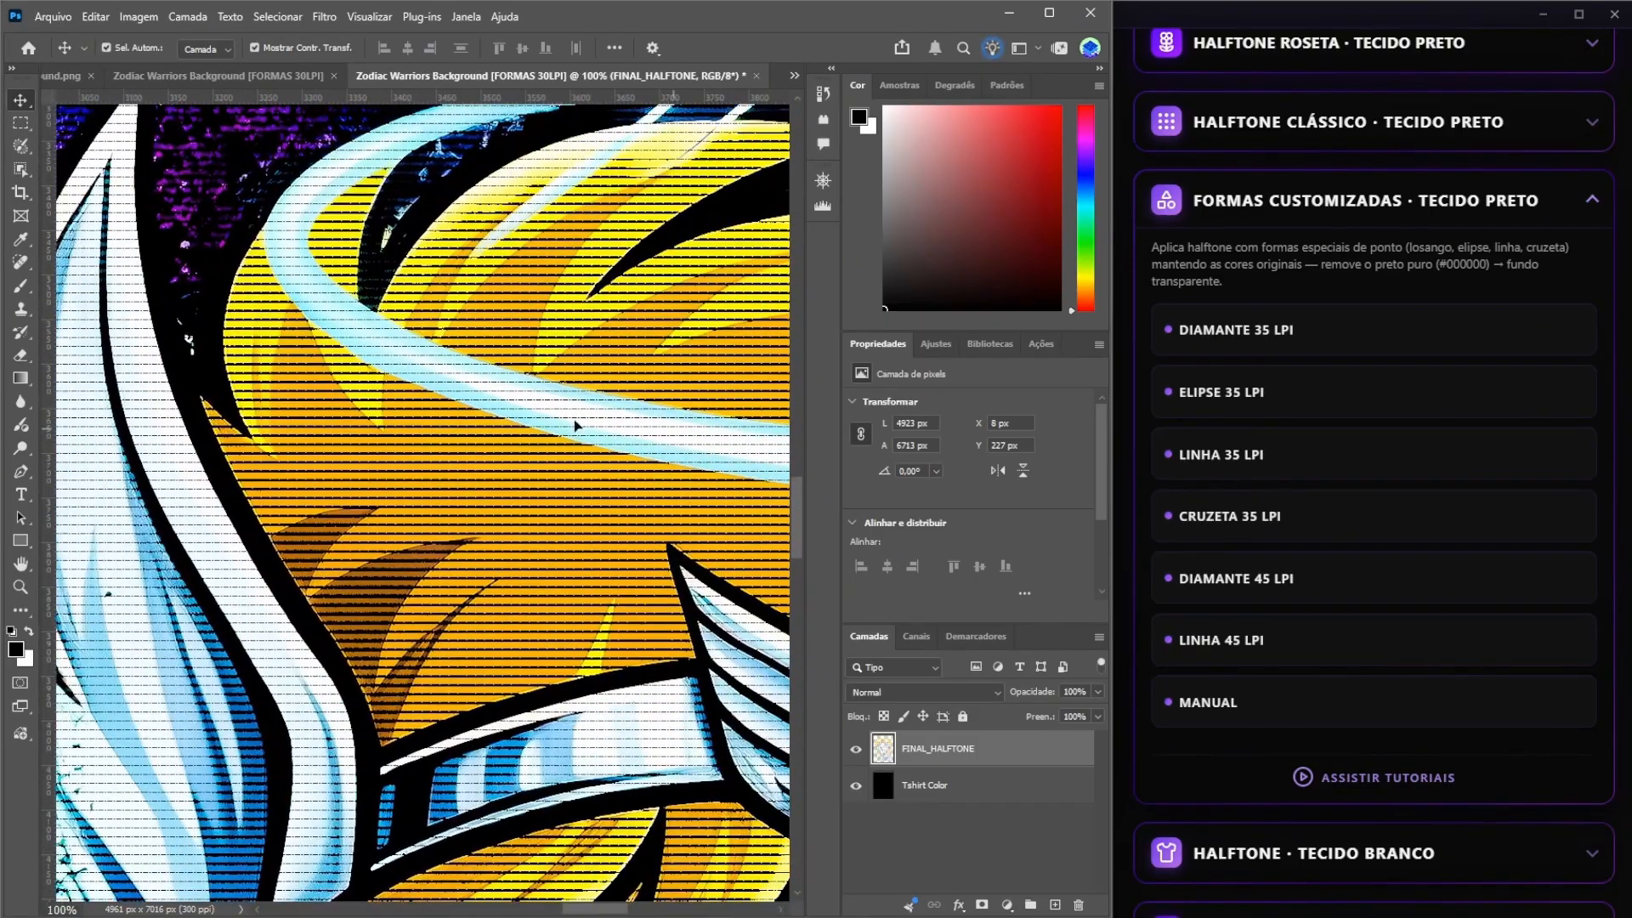
left_click(856, 785)
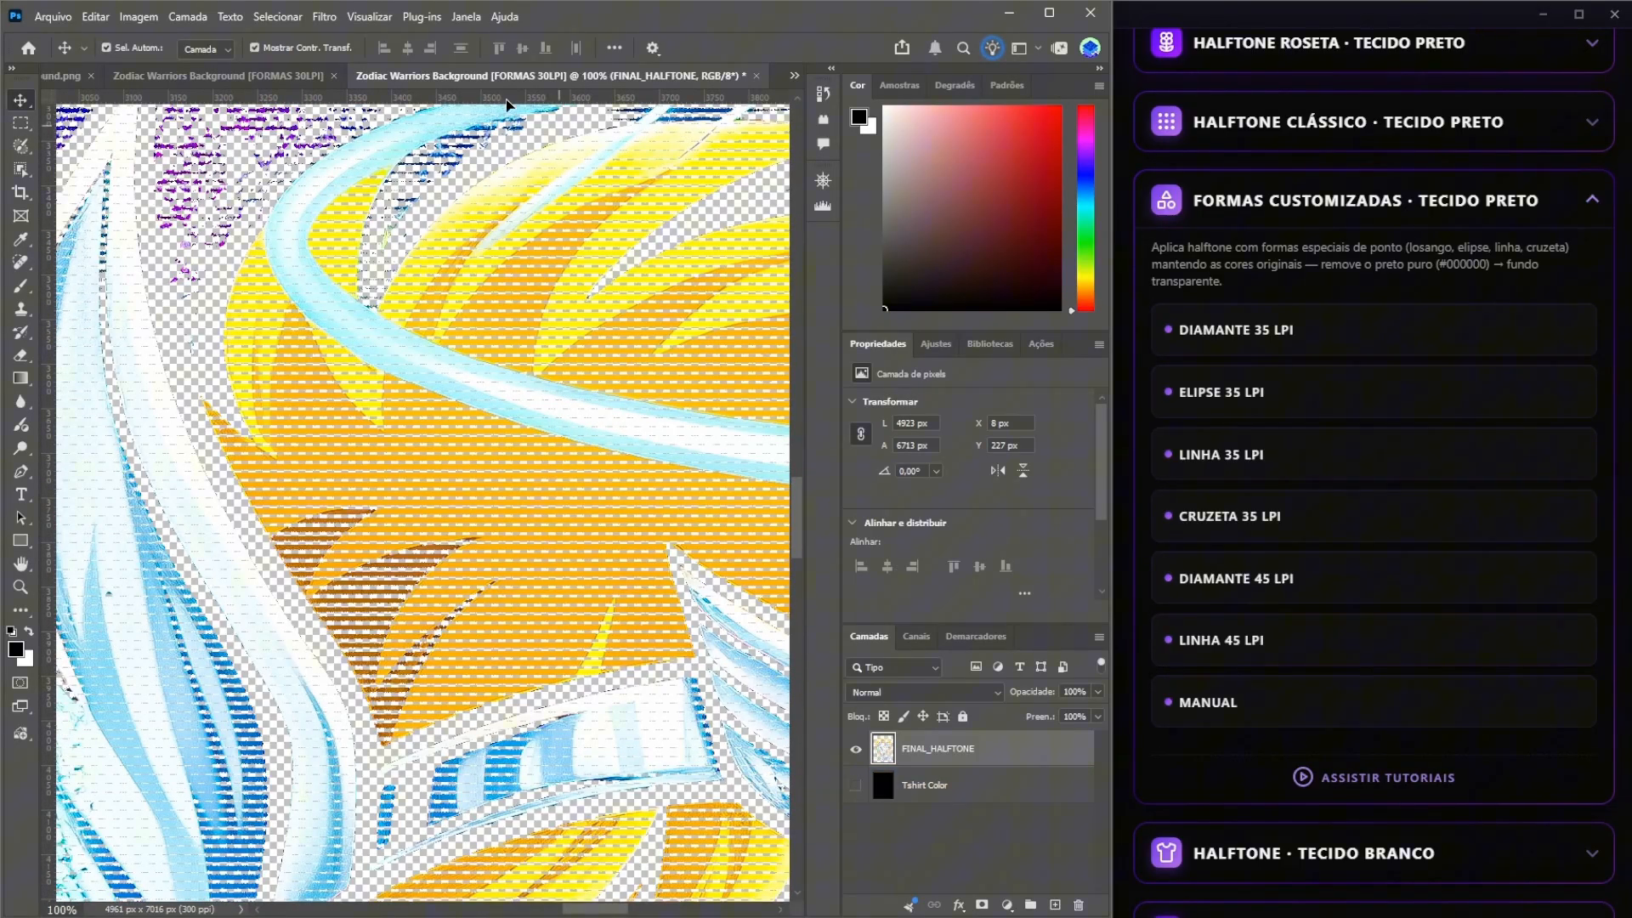
In the first halftone document, compare the diagonal line texture up close with the Tshirt Color layer hidden and shown, leaving it hidden.
left_click(270, 75)
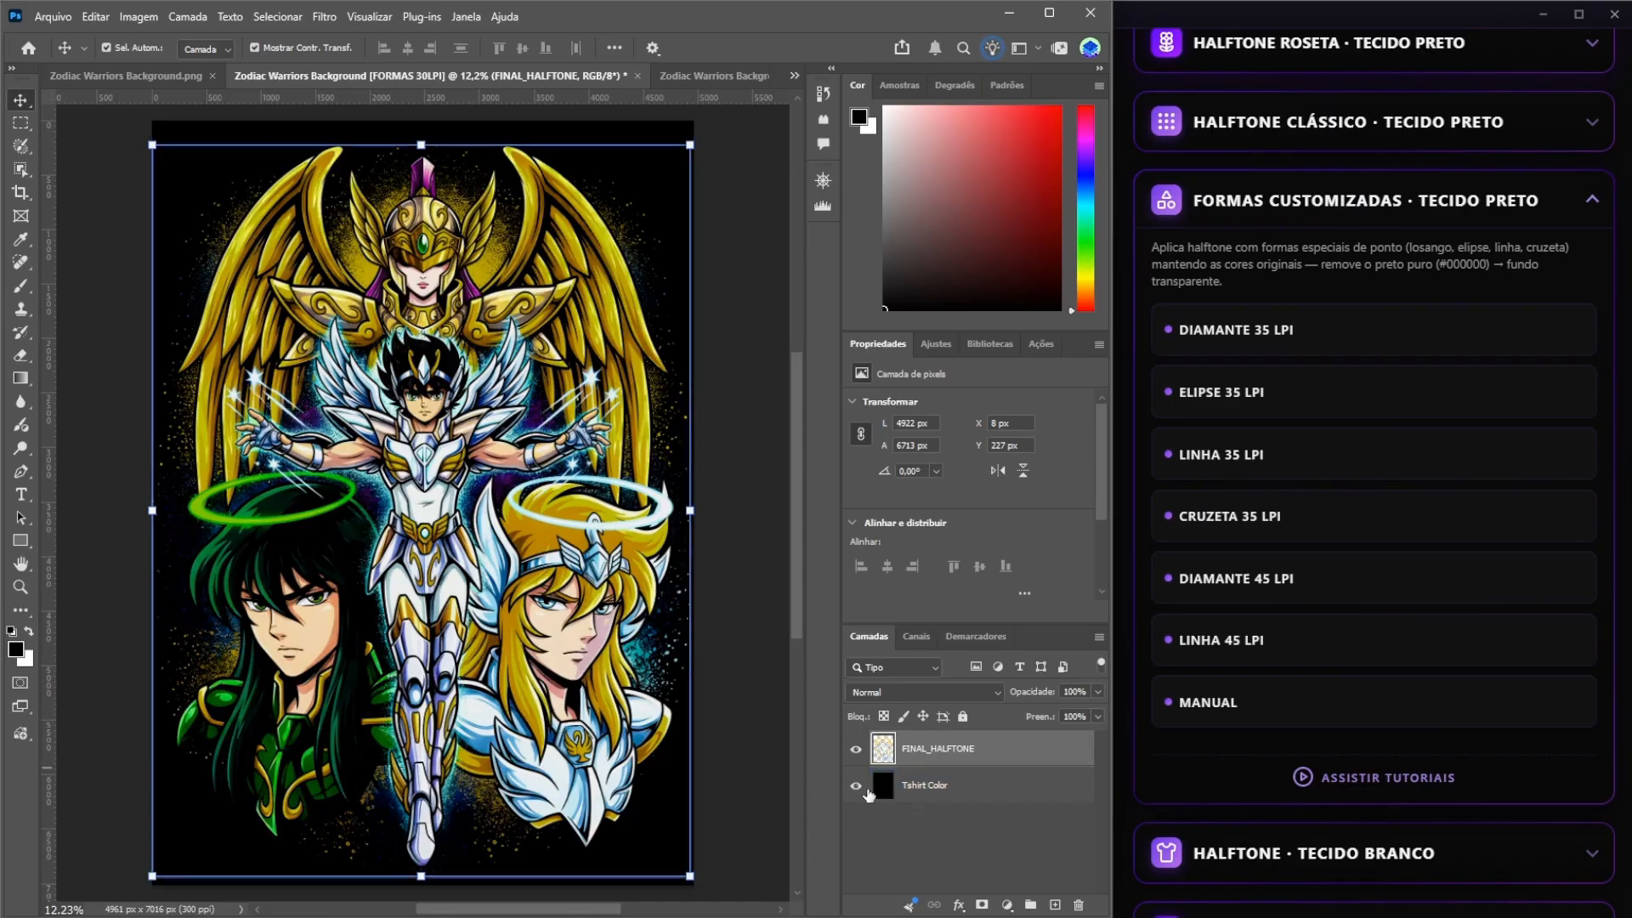
left_click(856, 785)
scroll(429, 475, "up", 1)
scroll(430, 474, "up", 5)
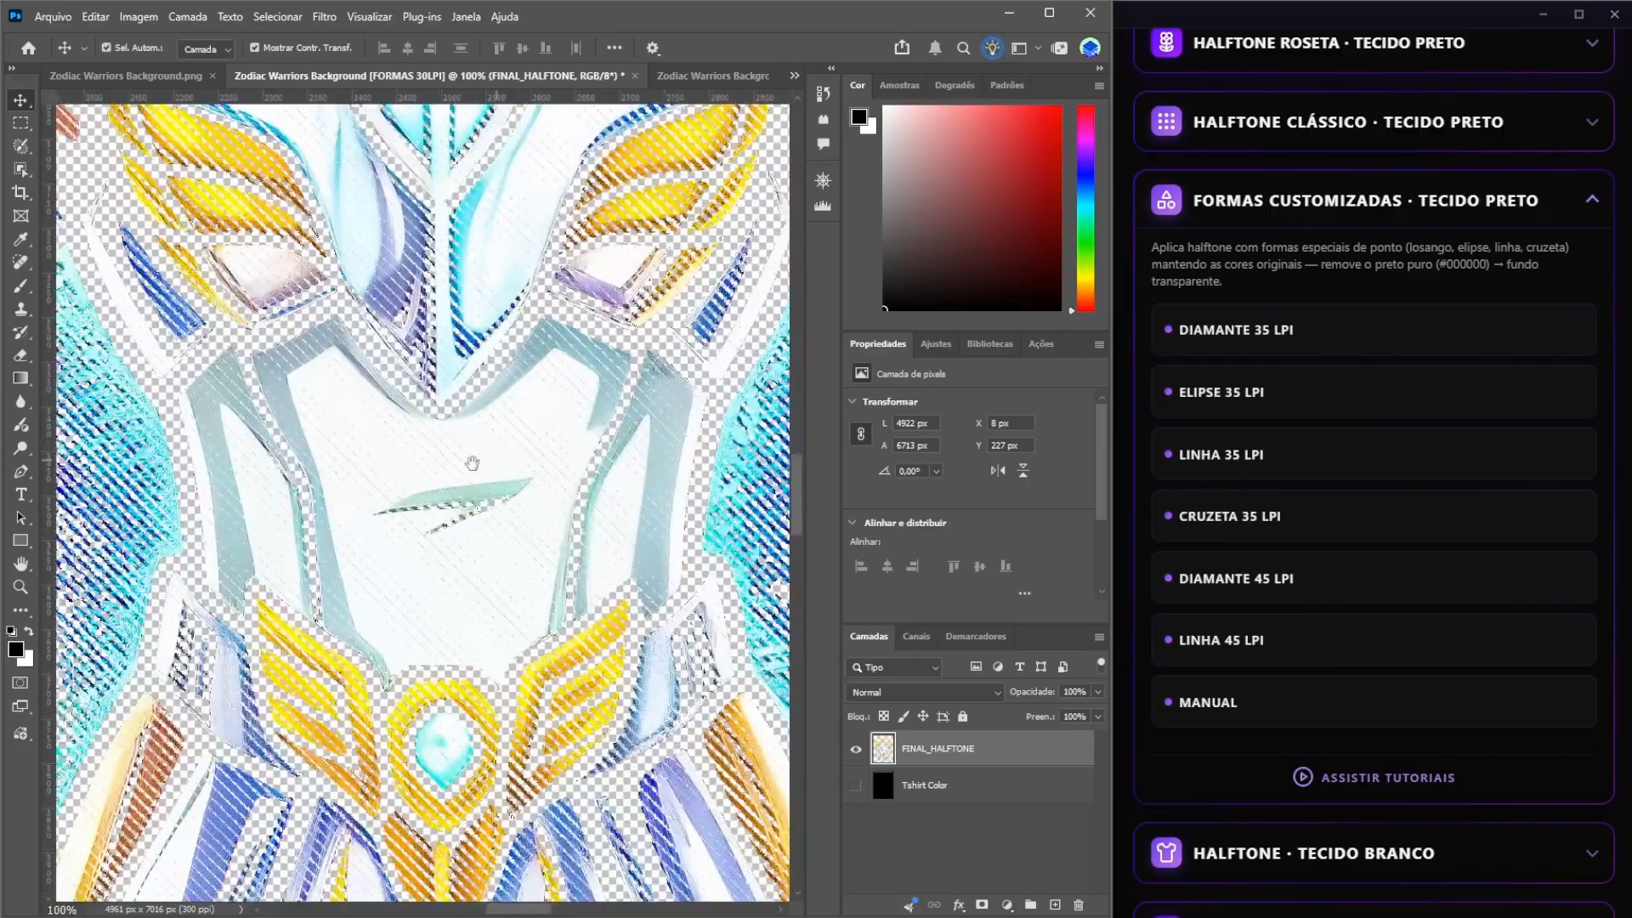
left_click_drag(496, 459, 139, 442)
left_click_drag(667, 486, 560, 557)
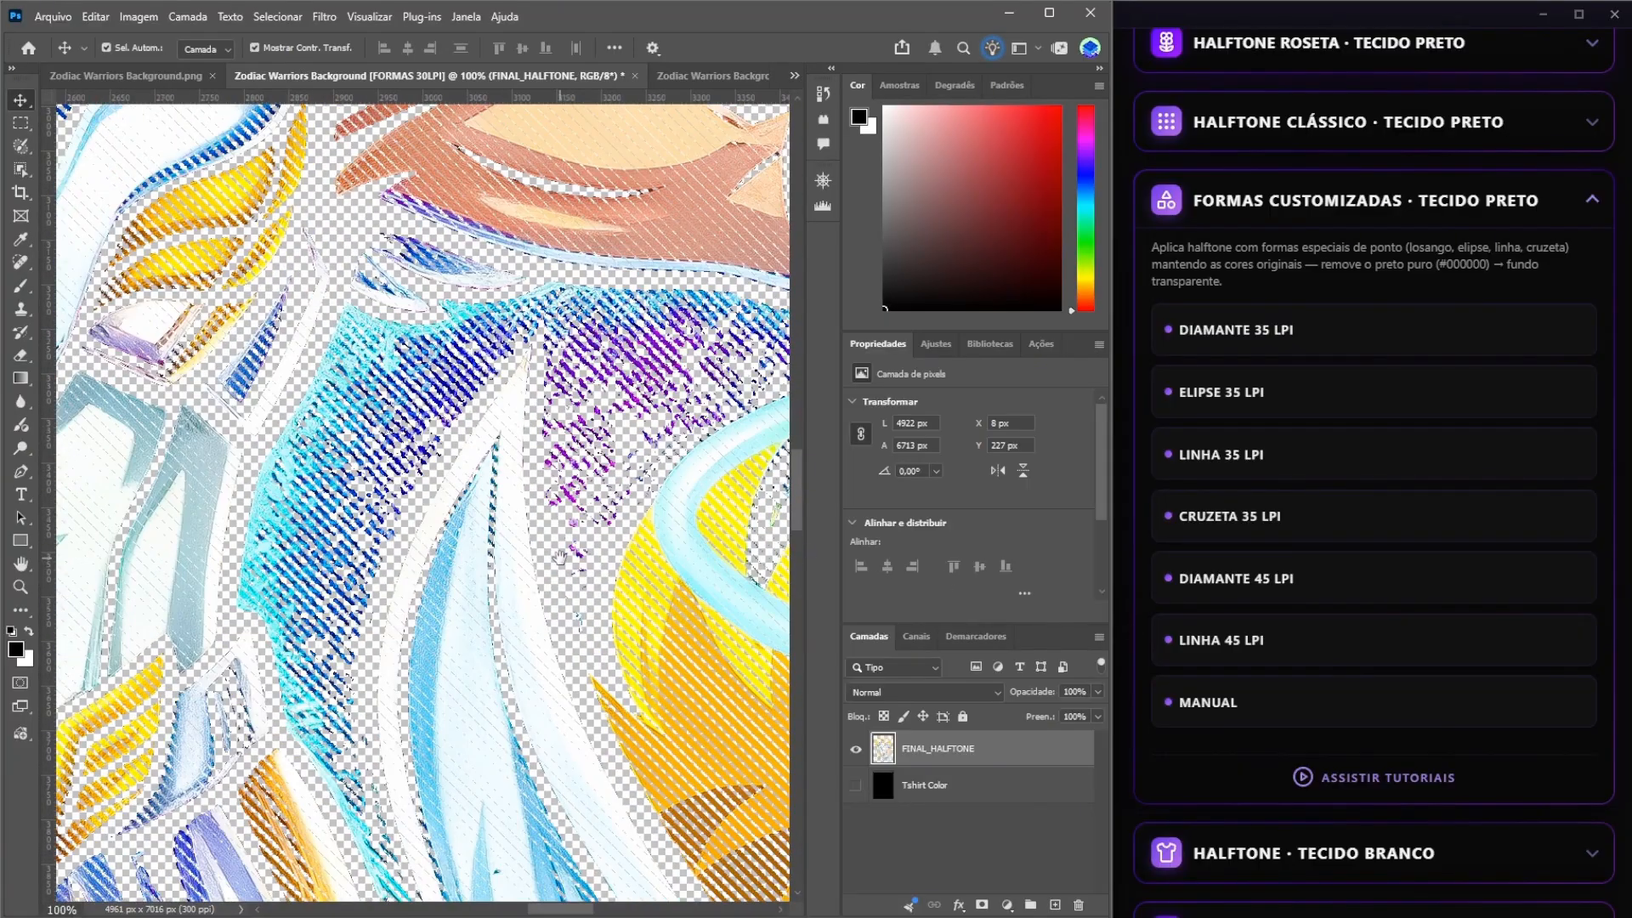
key("ctrl+plus")
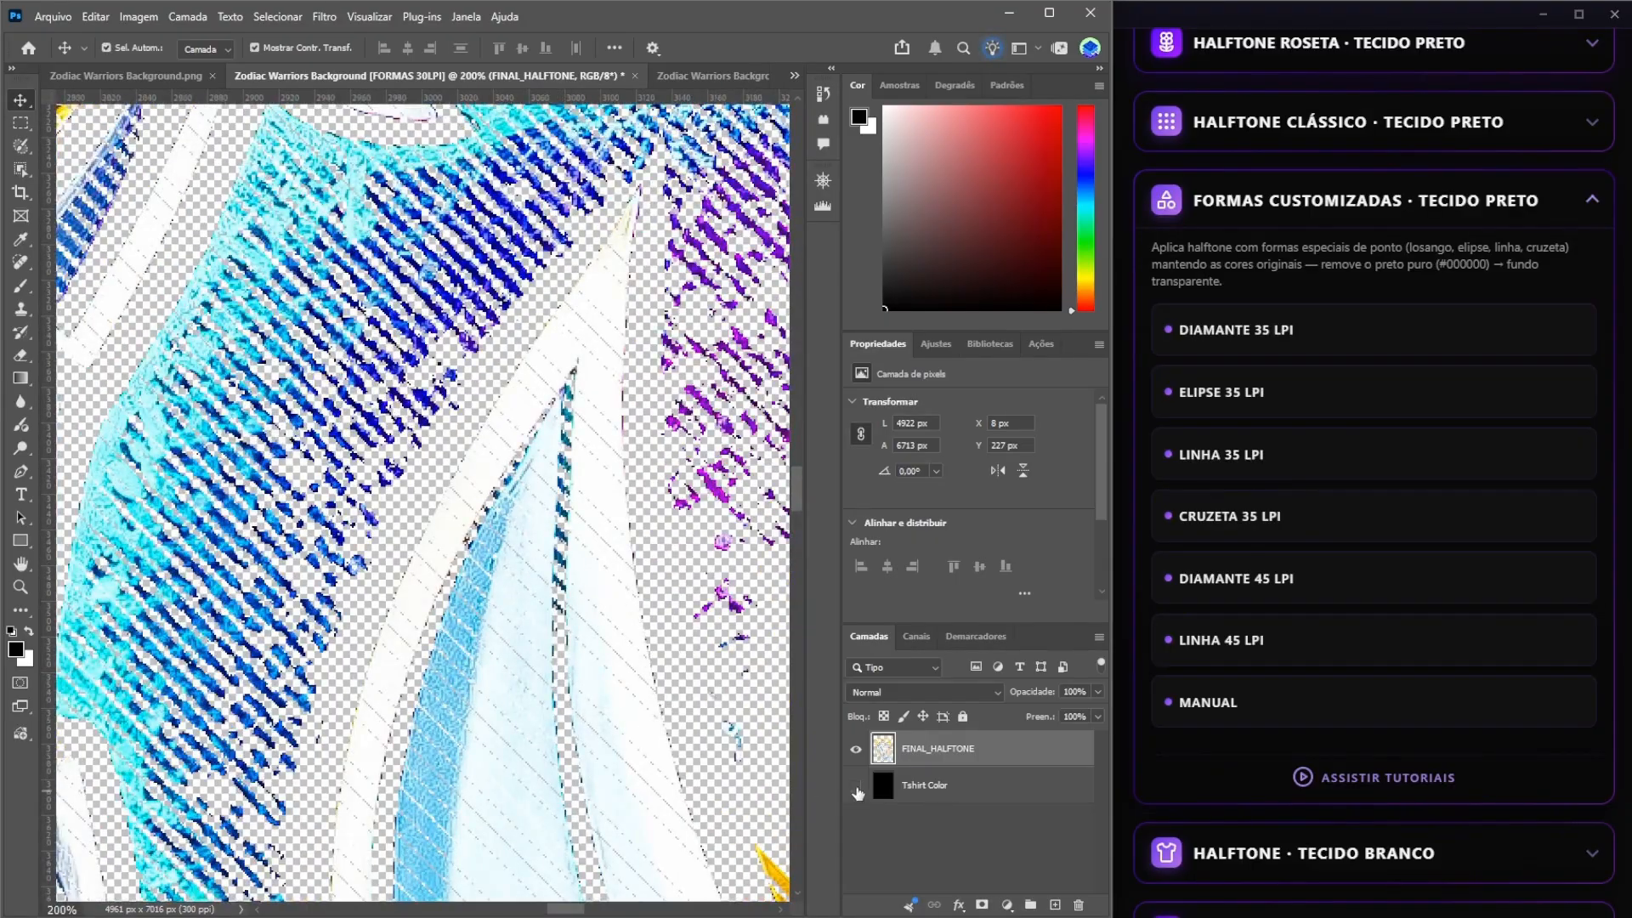
left_click(855, 785)
left_click(855, 786)
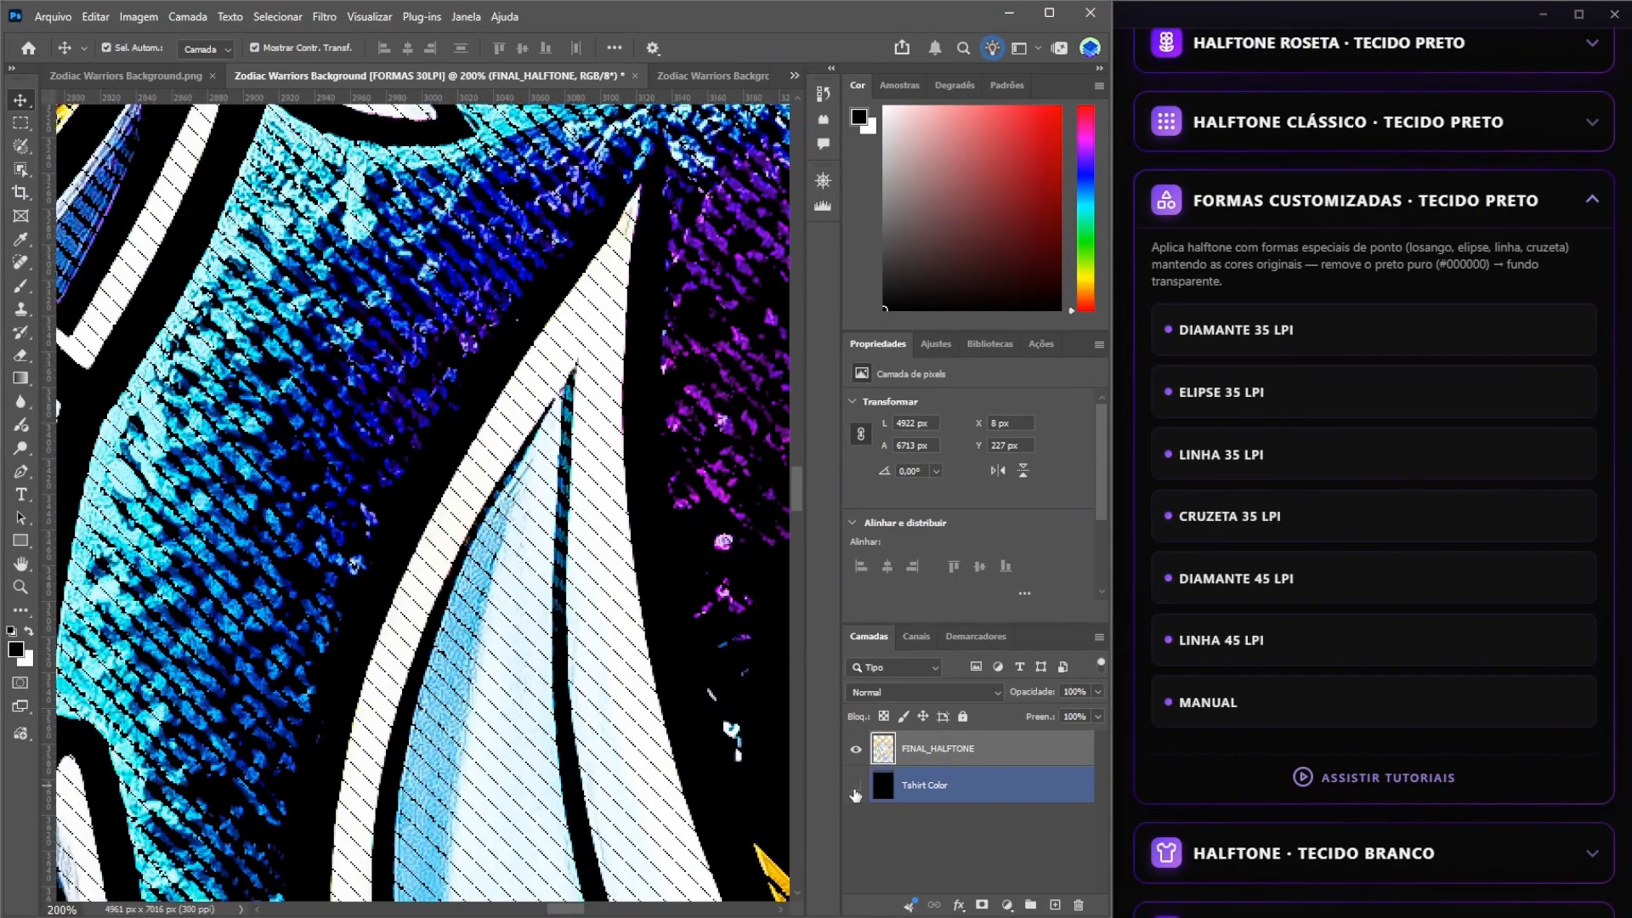
key("ctrl+0")
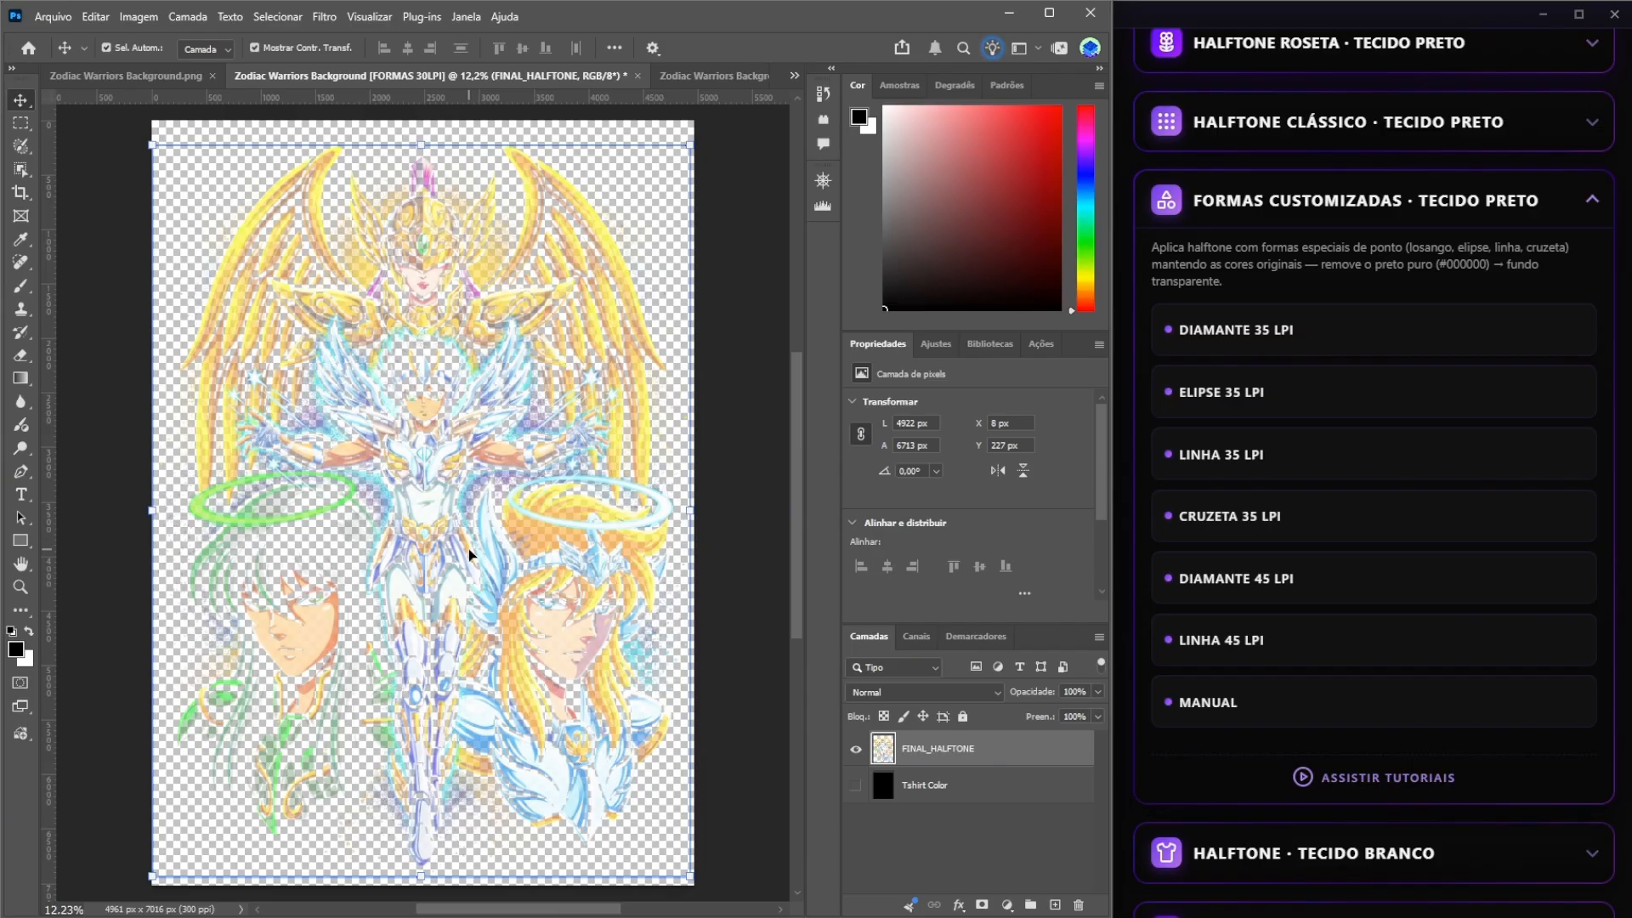
Apply a manual halftone to the original artwork with shape 5 (Quadrado), 30 LPI, default shadow cleanup, highlight texture 20, angle 45° and unchanged image size.
left_click(1275, 704)
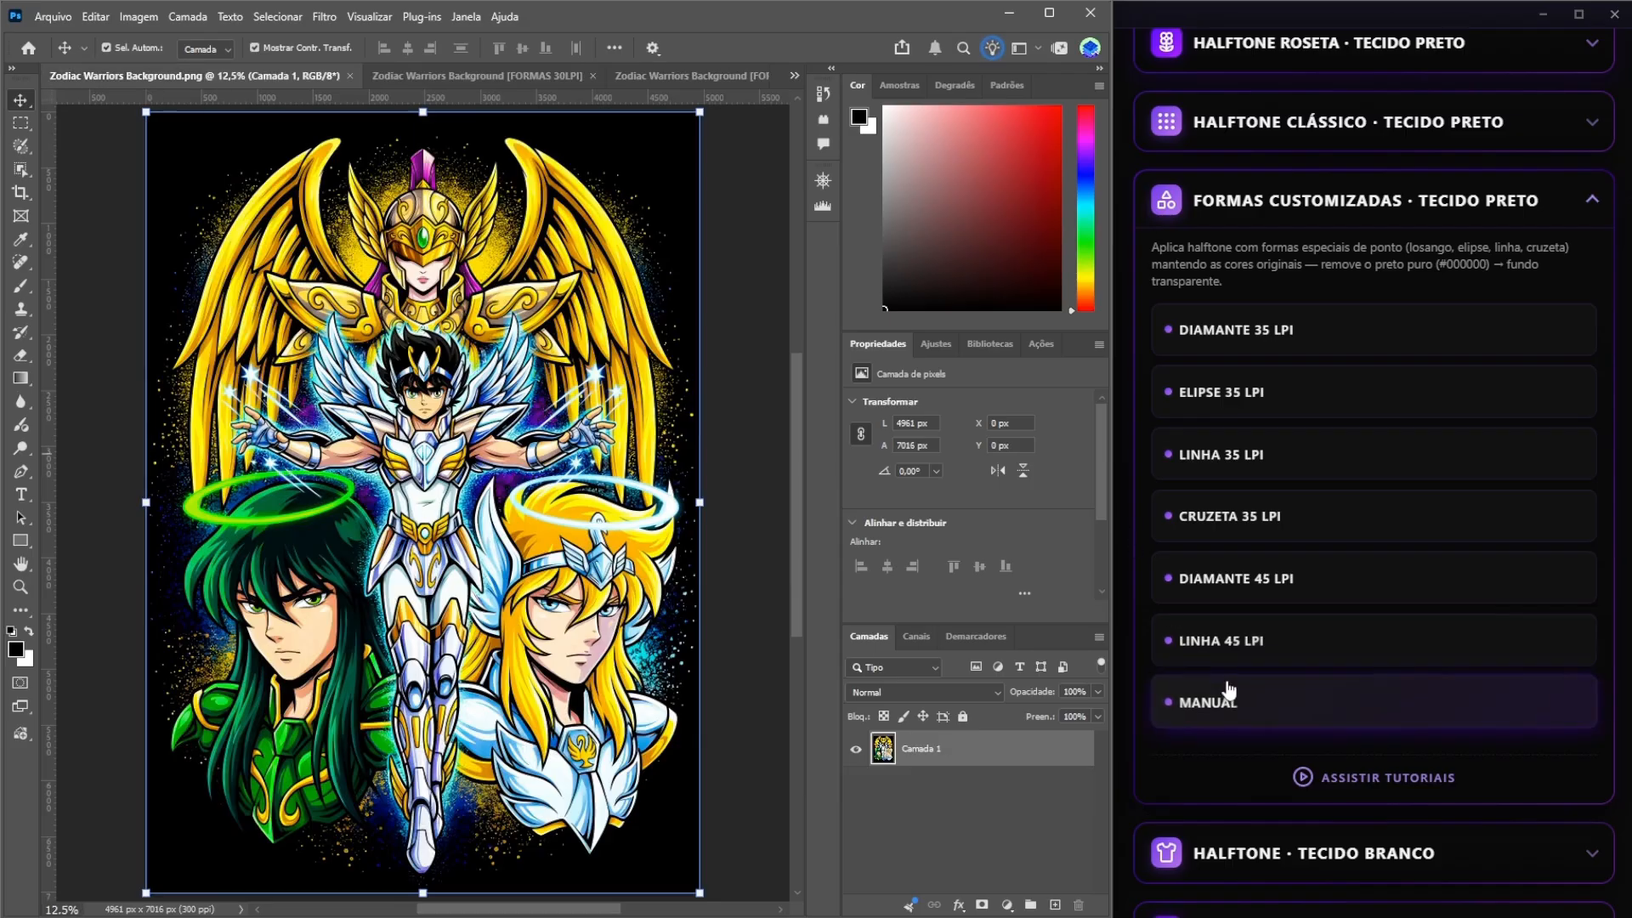
left_click(1369, 586)
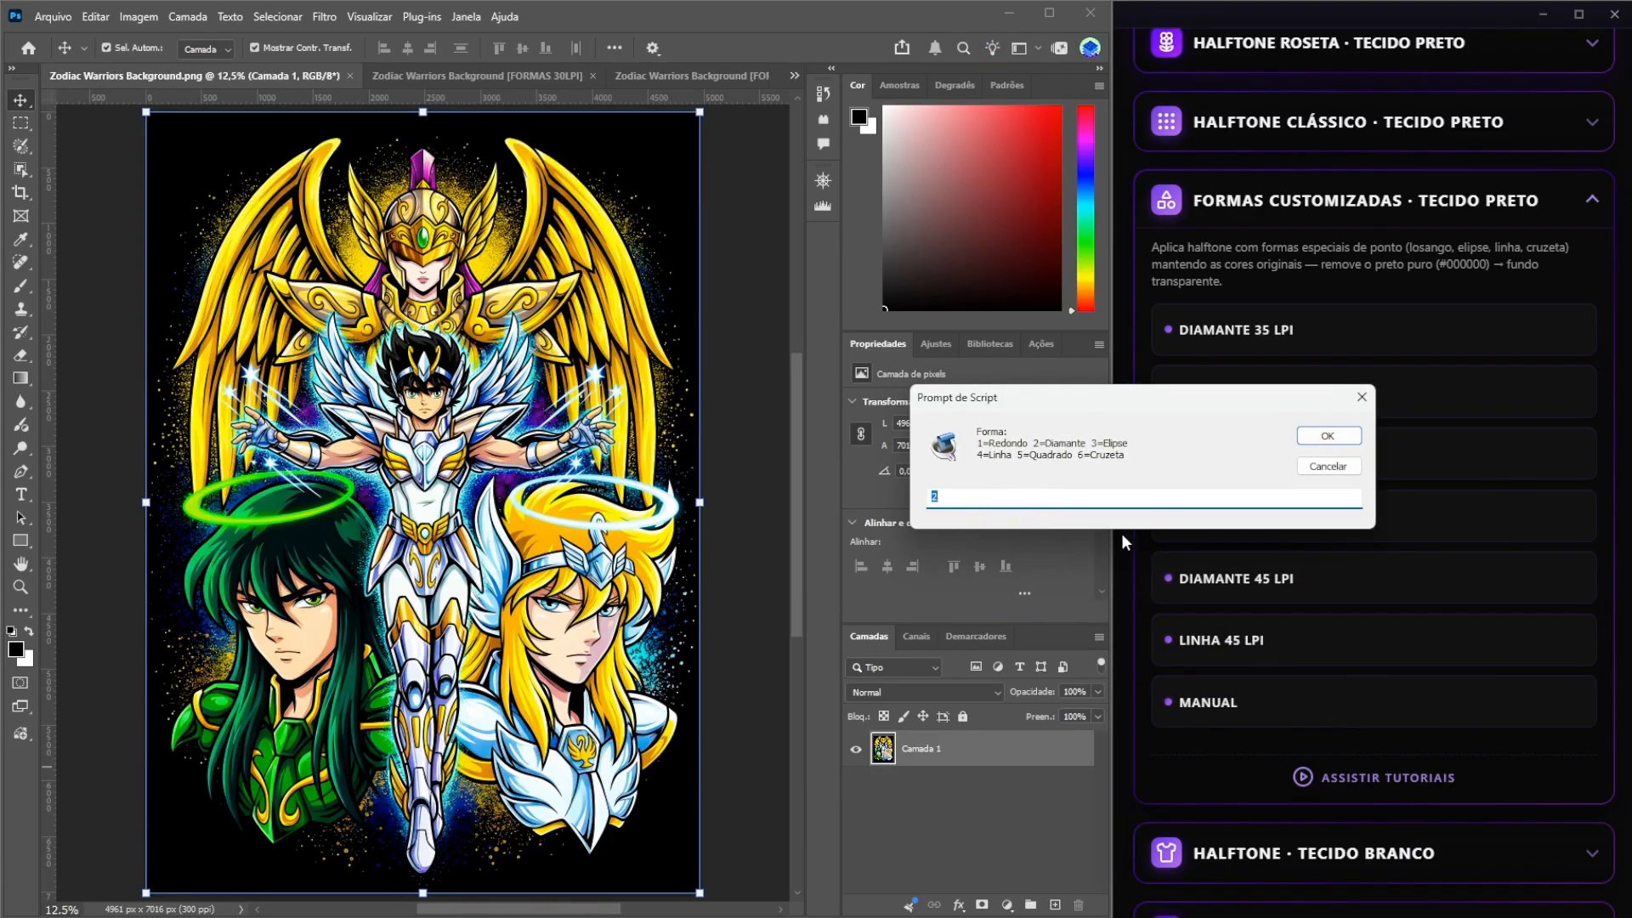
type("5")
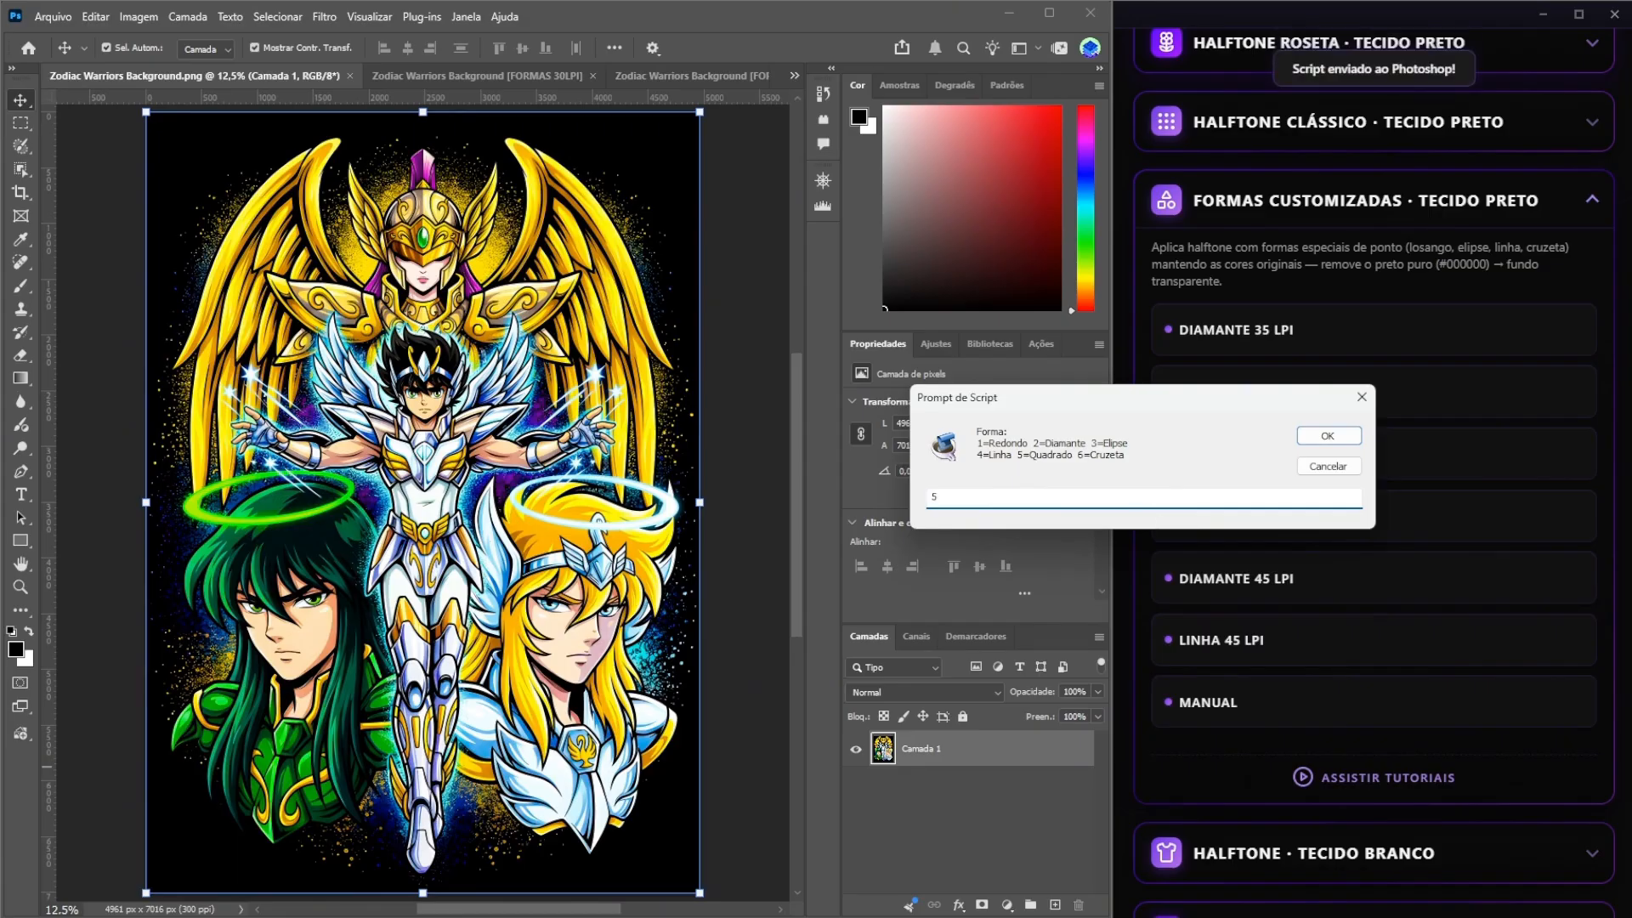
left_click(1328, 435)
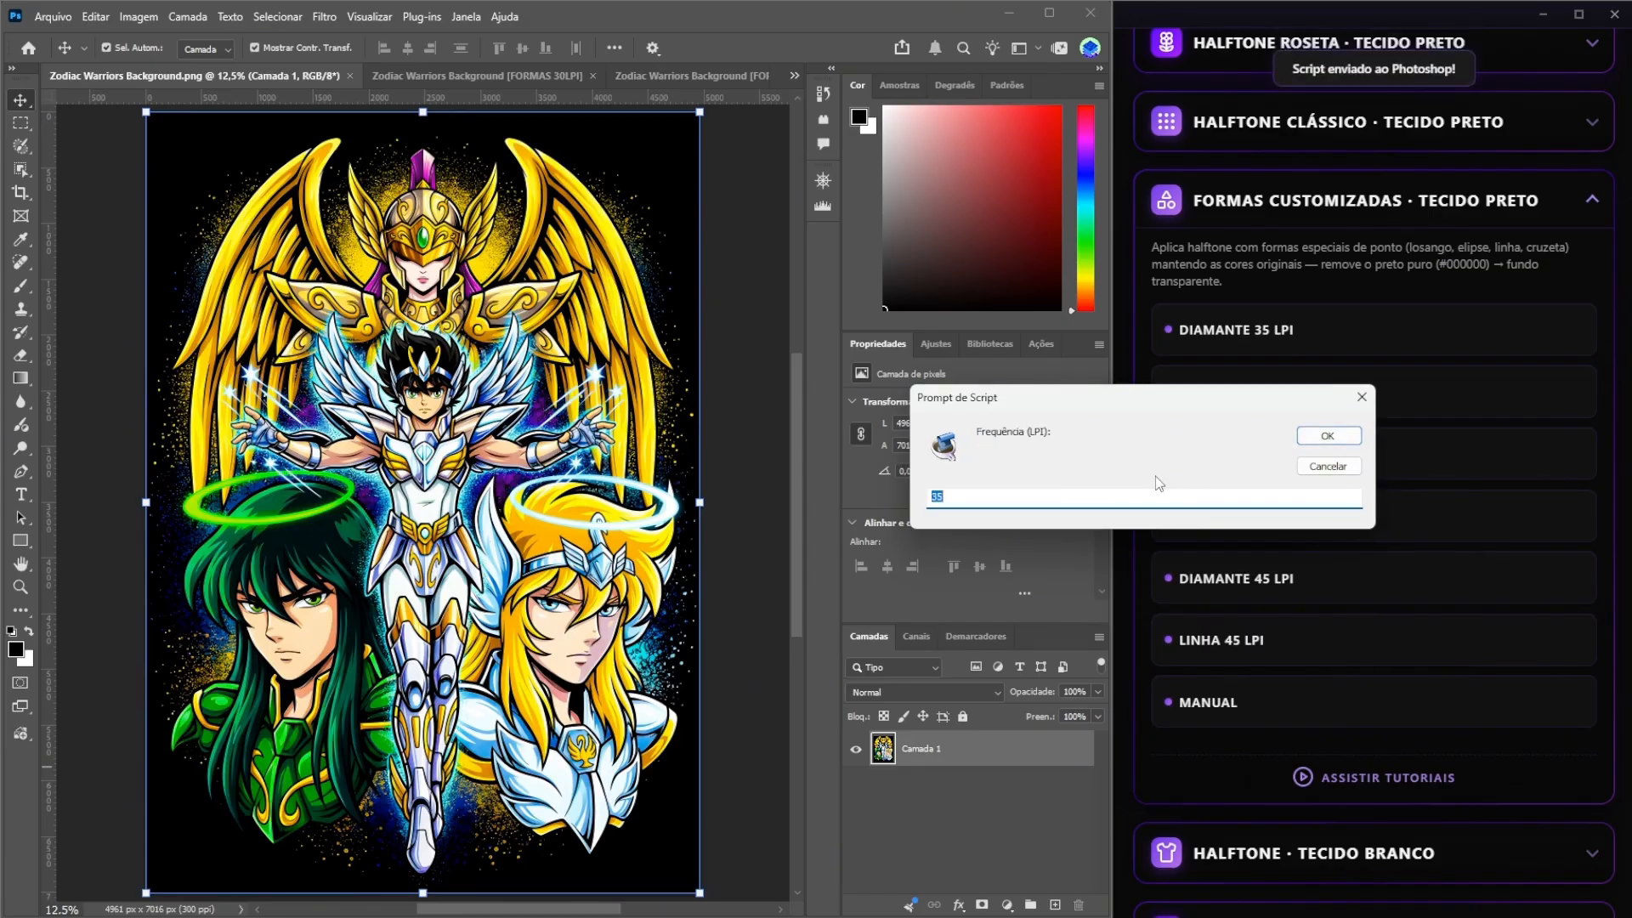
type("30")
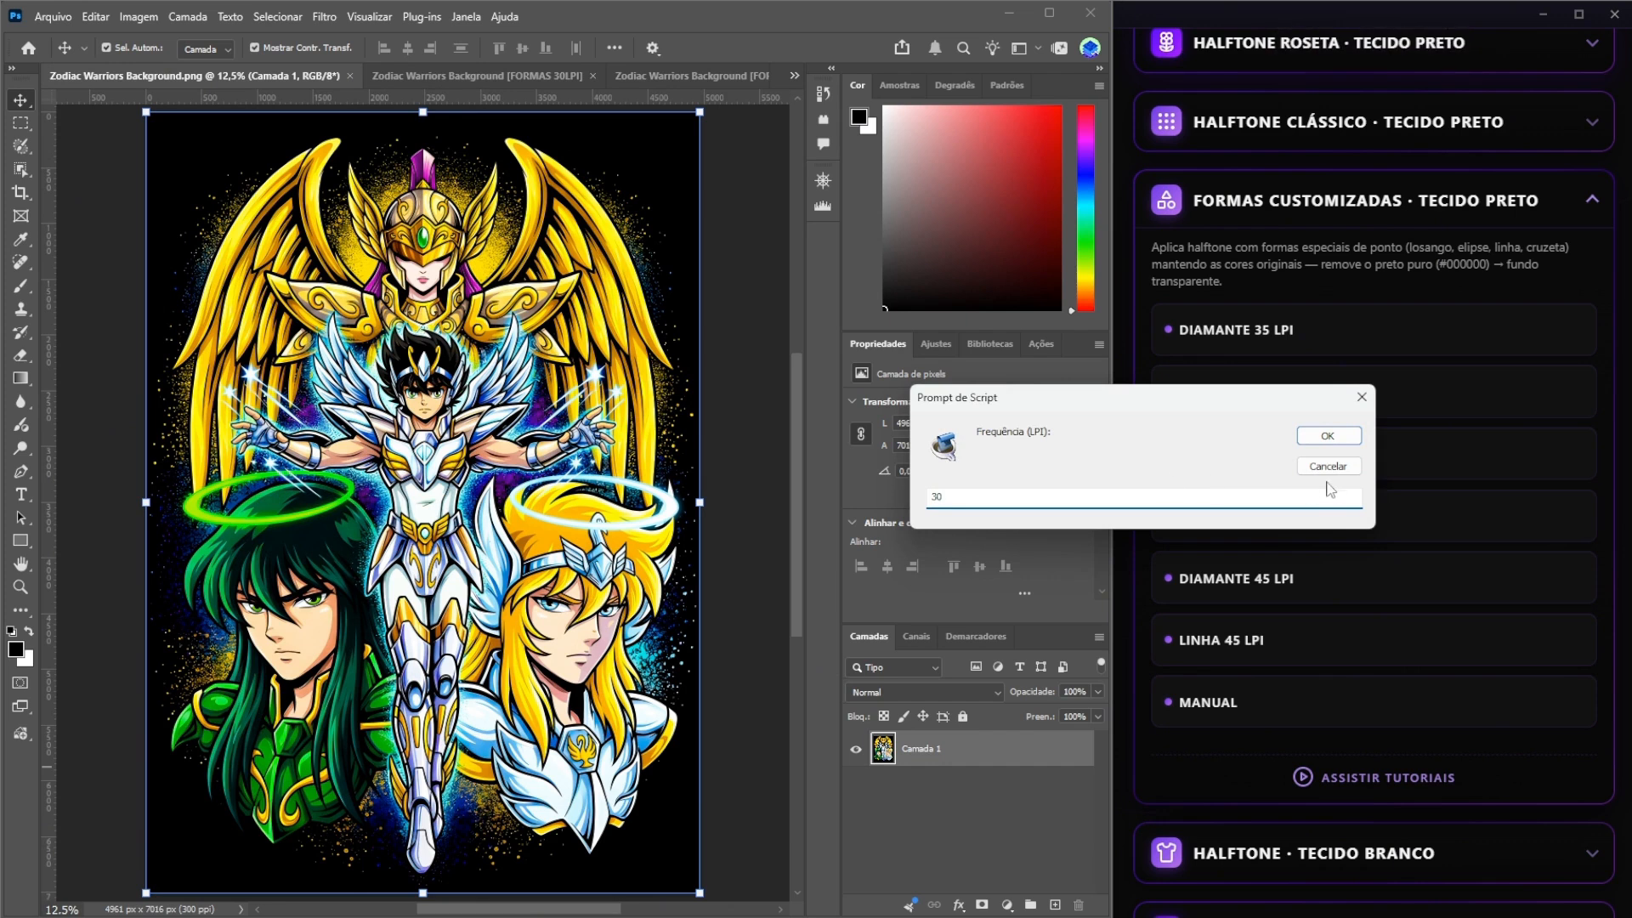
left_click(1338, 439)
left_click(1329, 436)
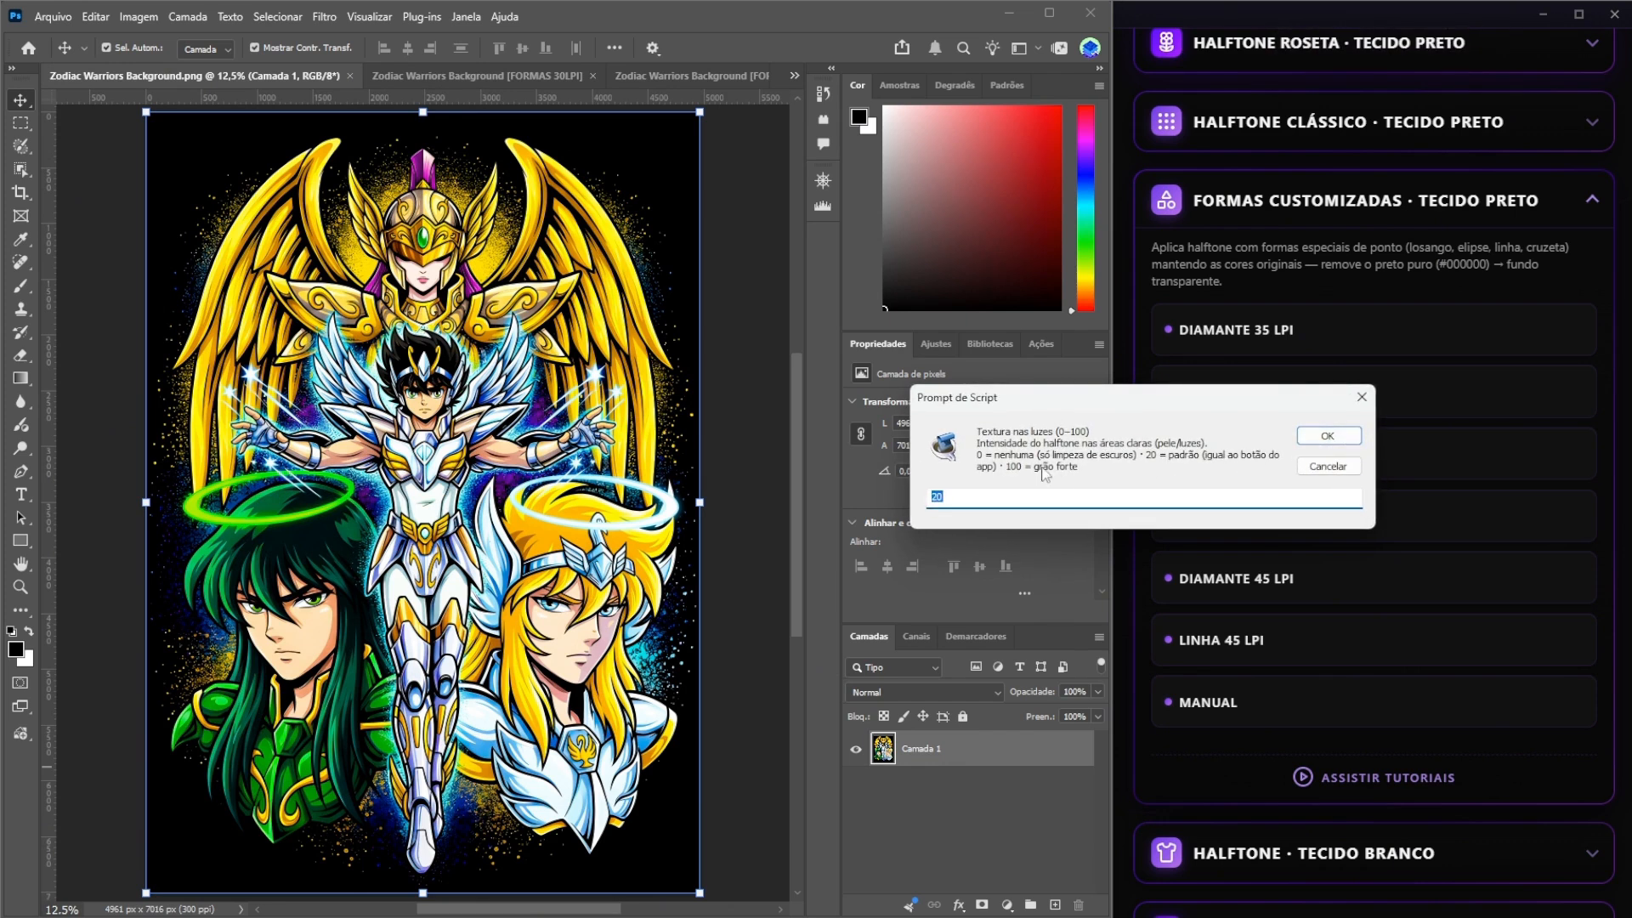
left_click(1335, 437)
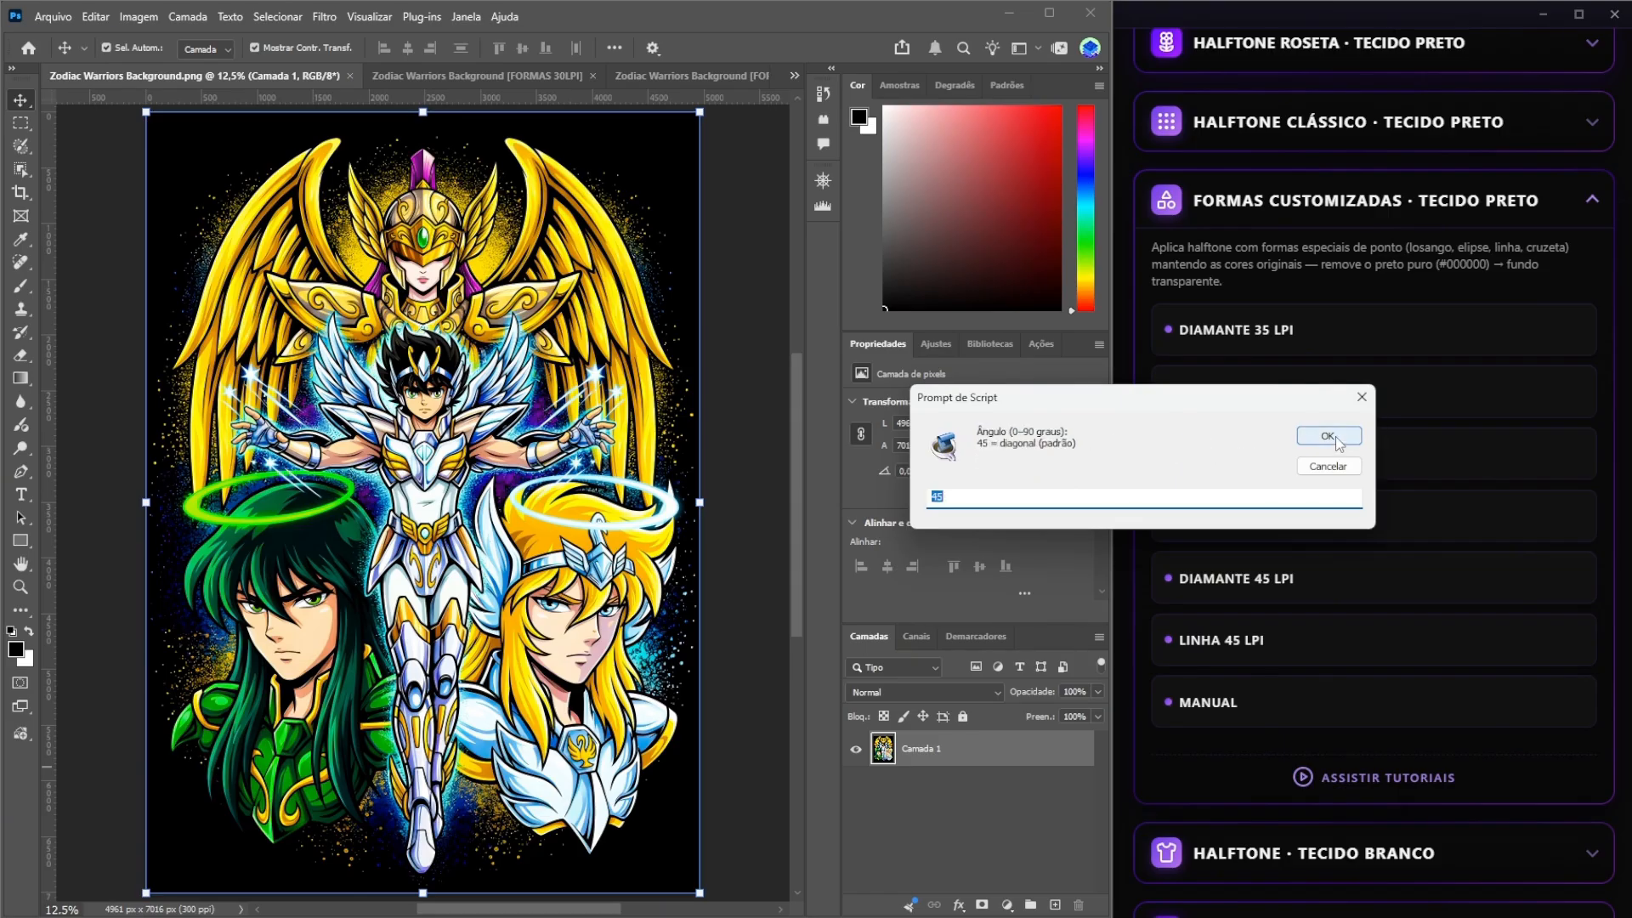
left_click(1334, 436)
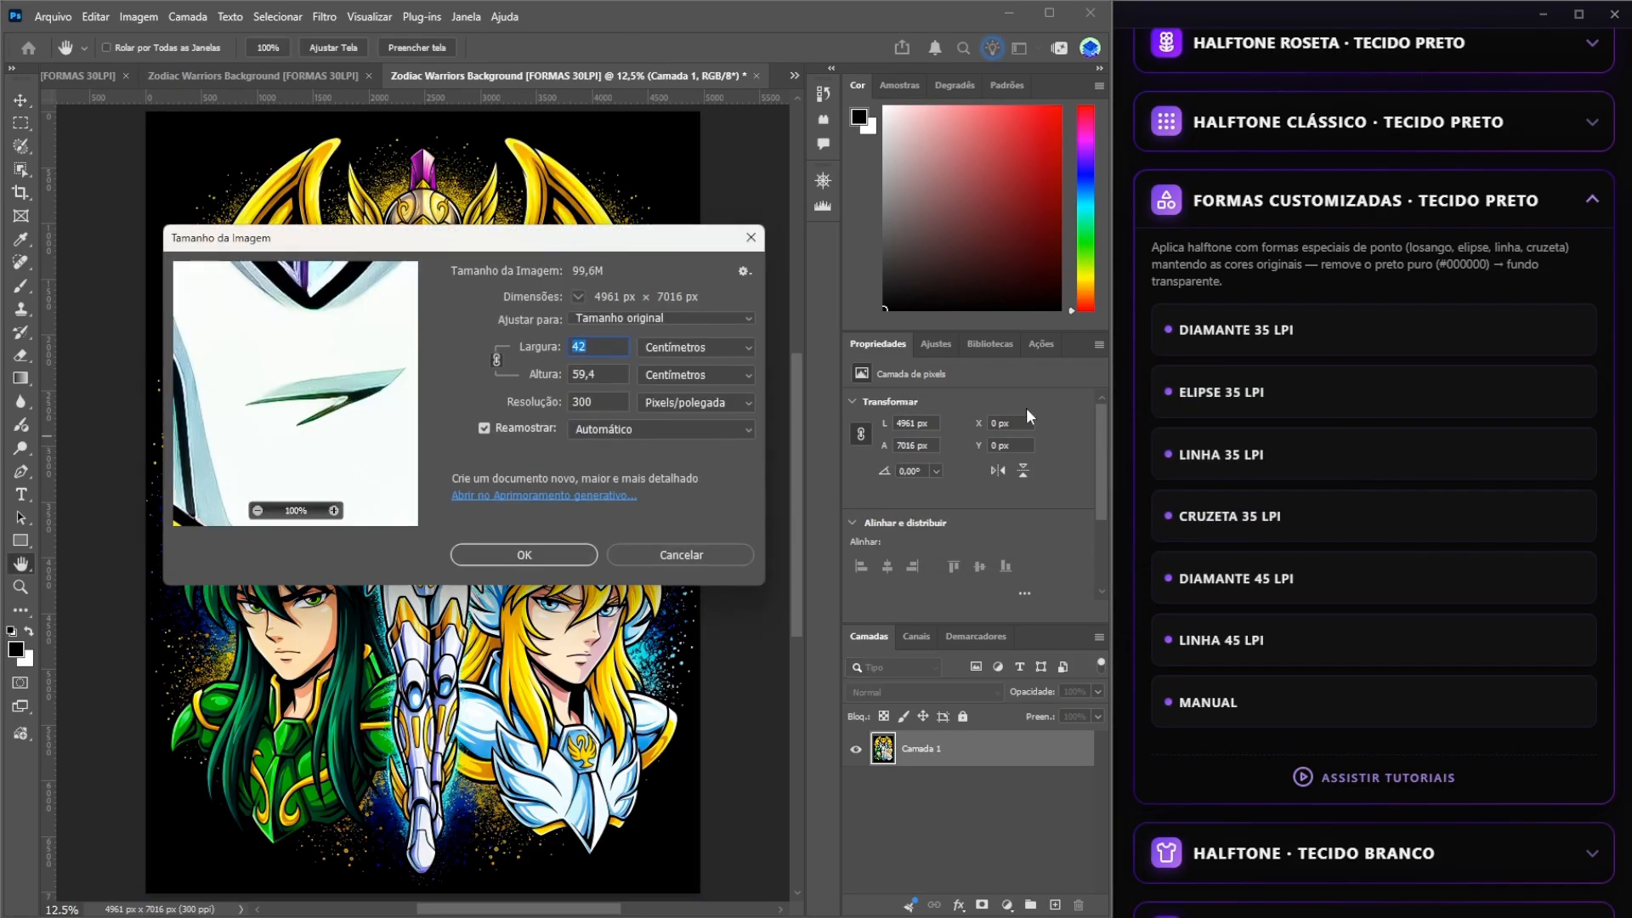
left_click(557, 561)
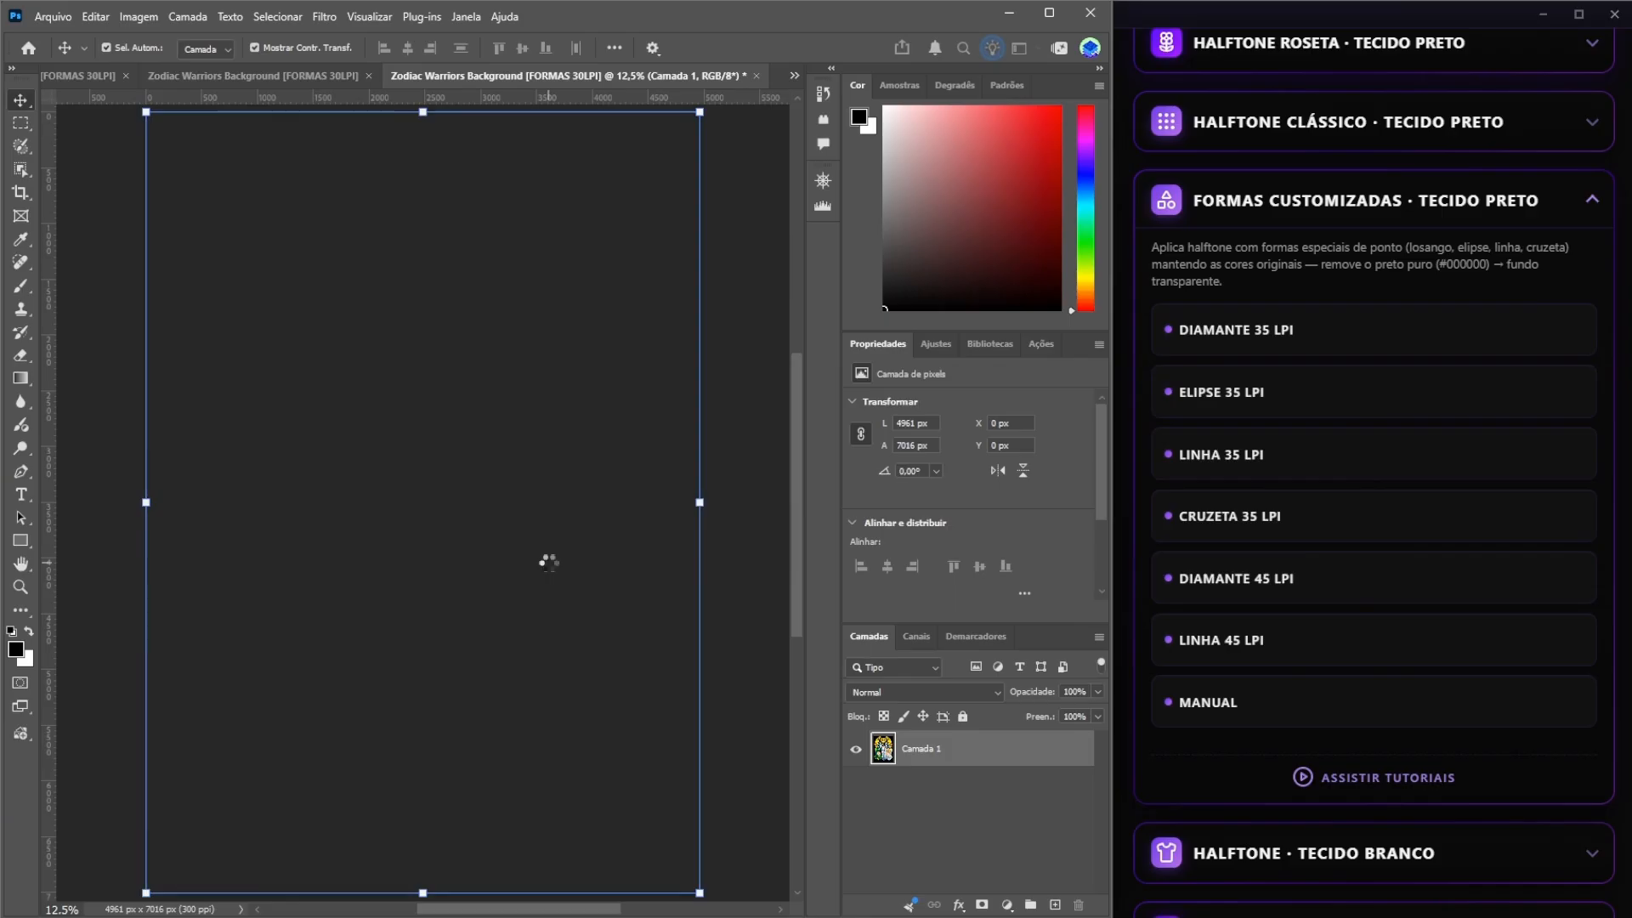